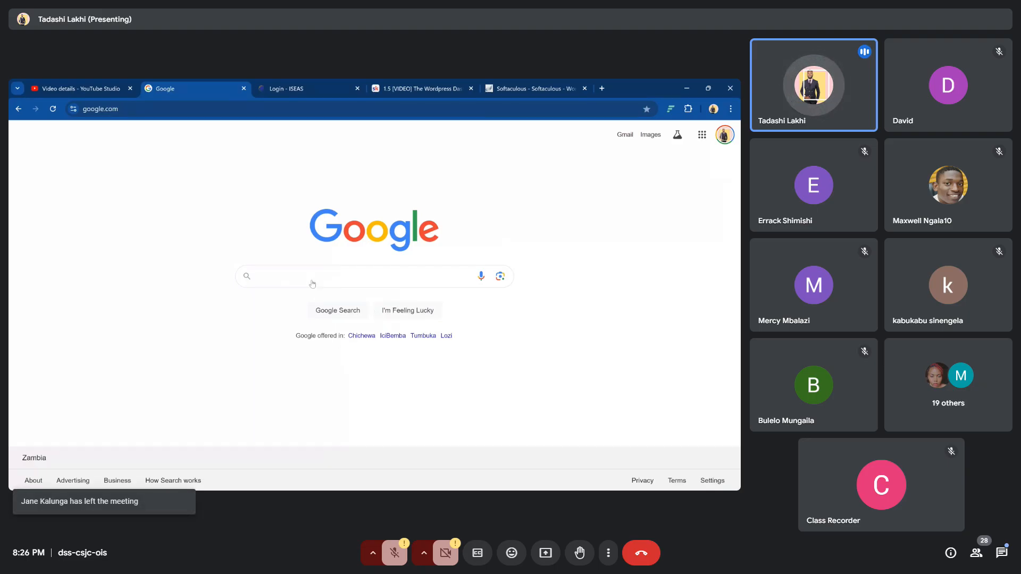
Enter infinityfree.net in Chrome's address bar, fixing a typo, and load the site
click(121, 109)
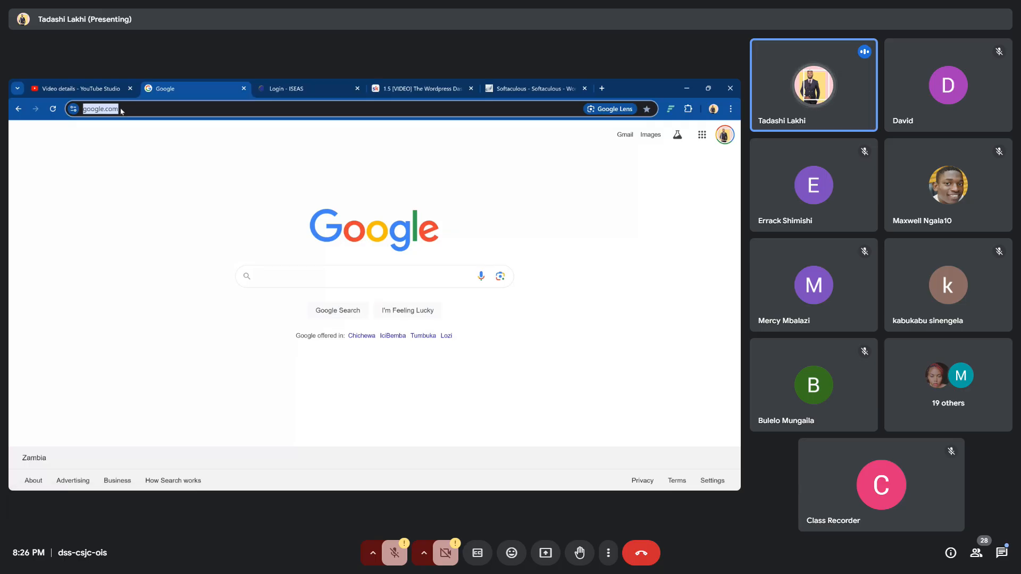
text(infin)
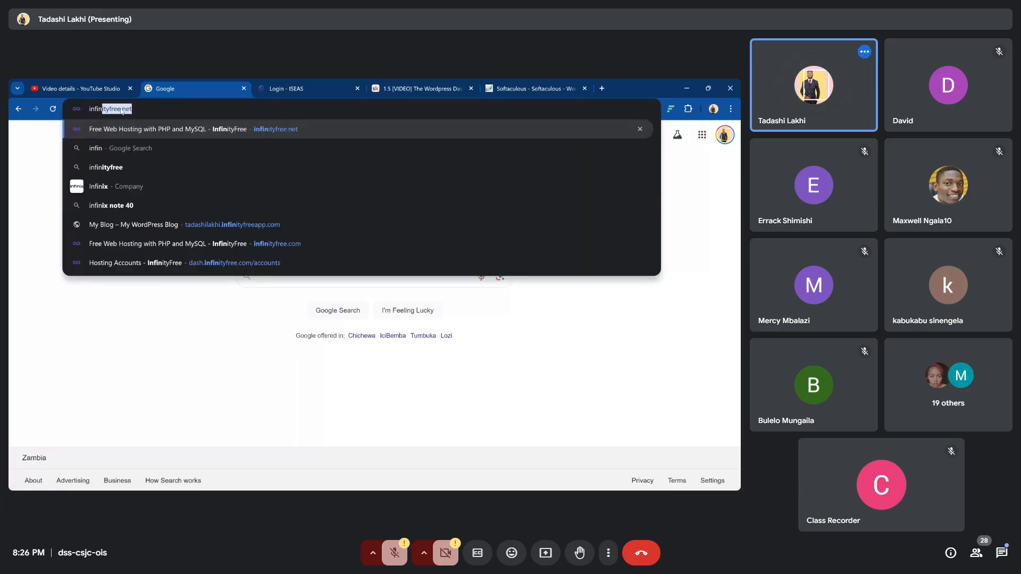
text(ty)
key(BackSpace)
key(BackSpace)
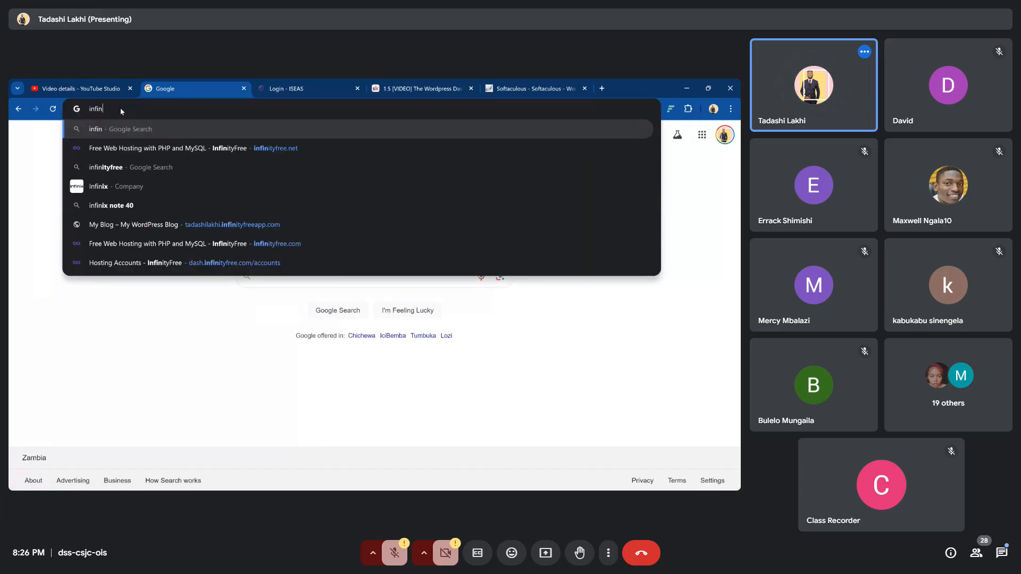
key(BackSpace)
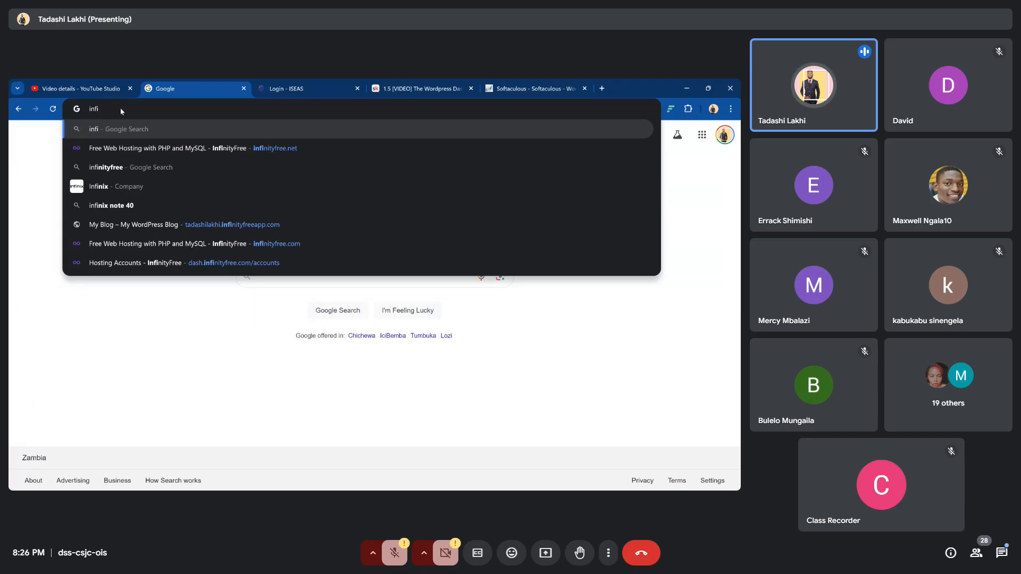
text(nity)
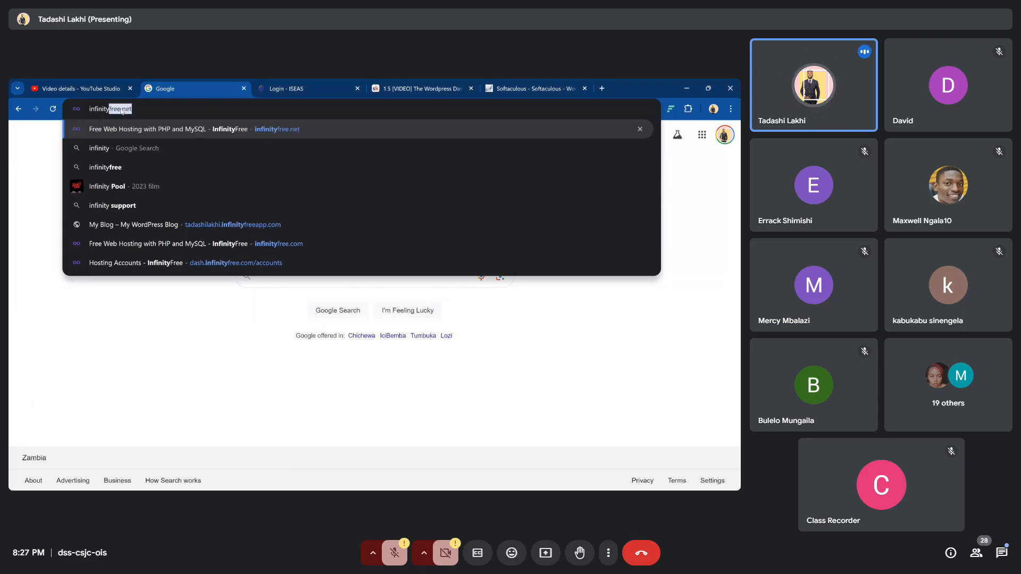
text(free.)
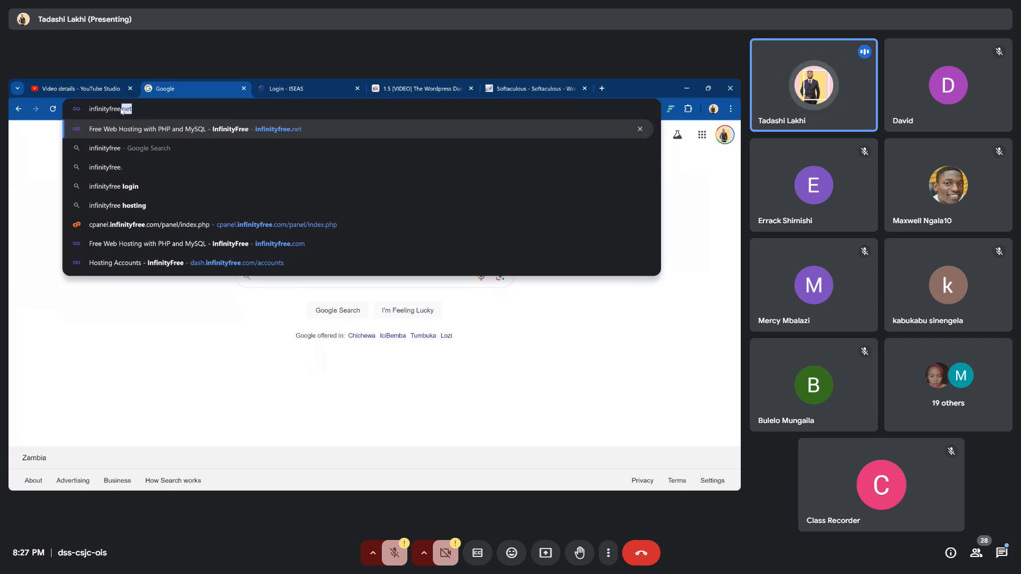
key(Right)
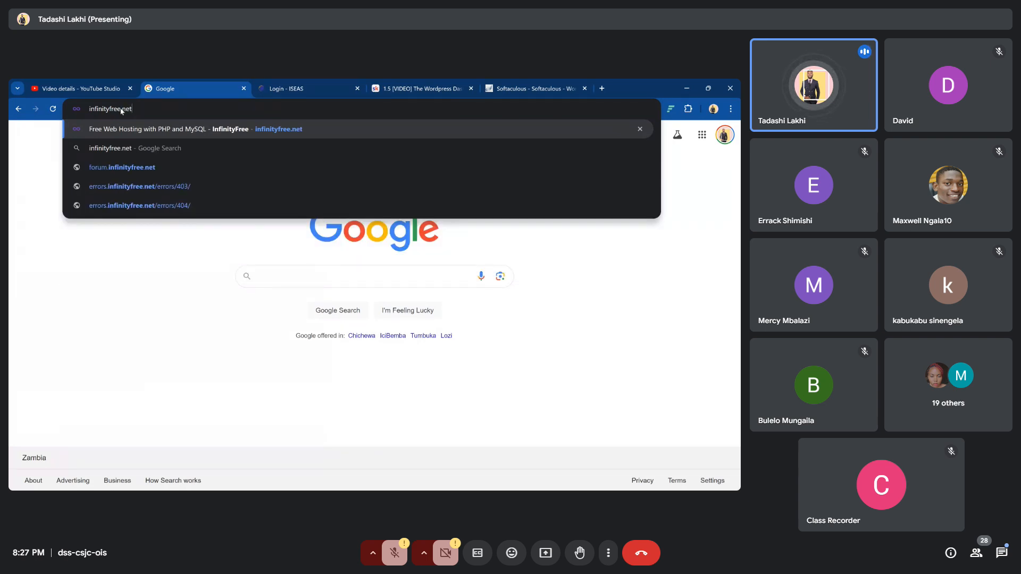
key(Return)
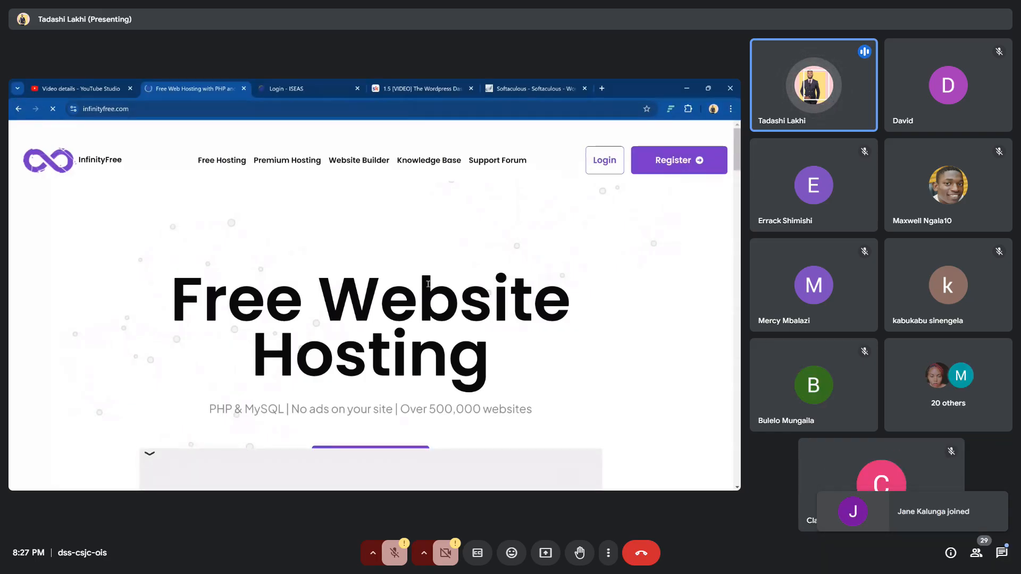
Open the hosting accounts dashboard and sign out of the currently signed-in account
click(678, 166)
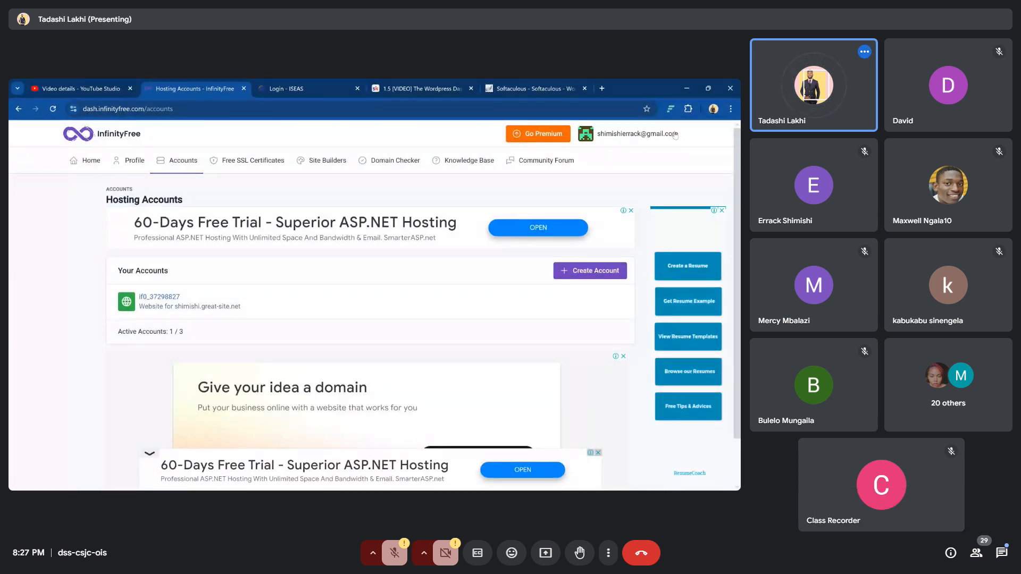
click(638, 135)
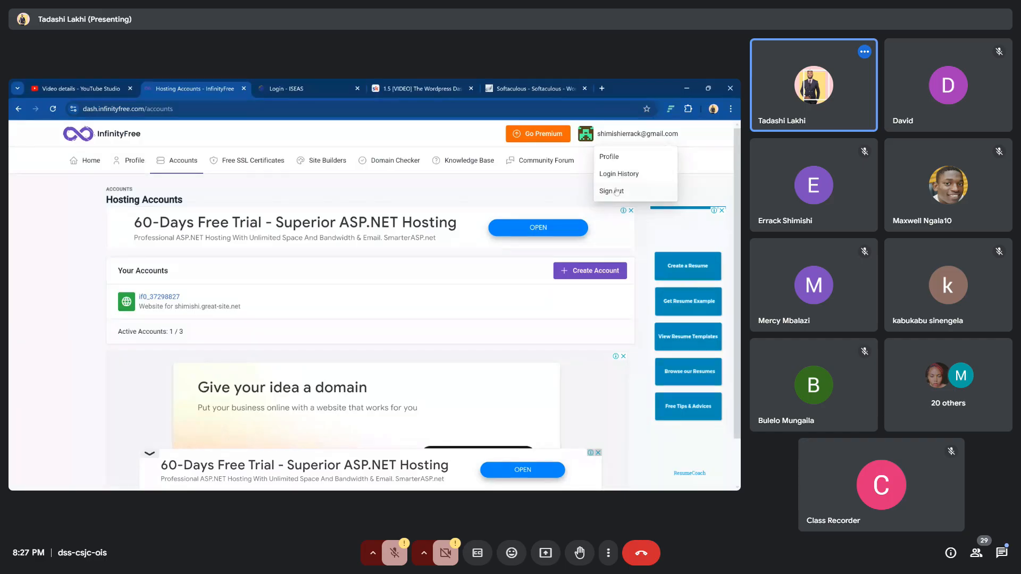
click(617, 191)
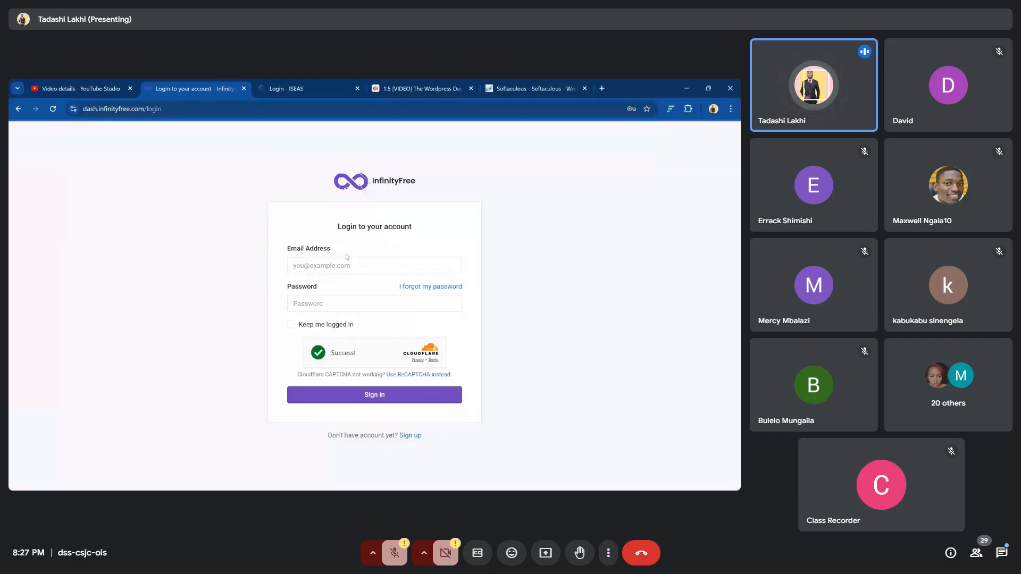
Go to the Sign Up page and start entering the email address
click(410, 435)
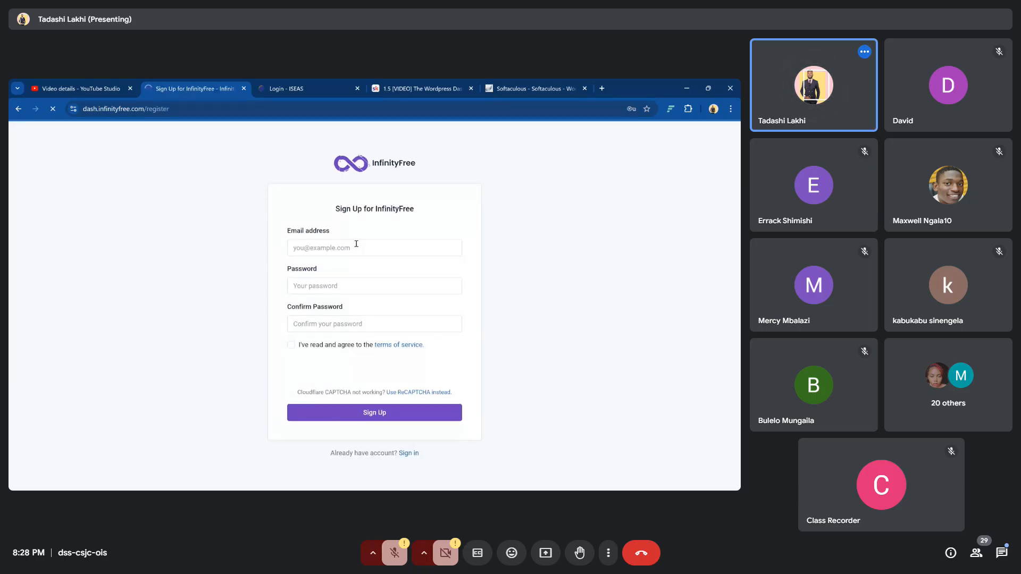
click(356, 246)
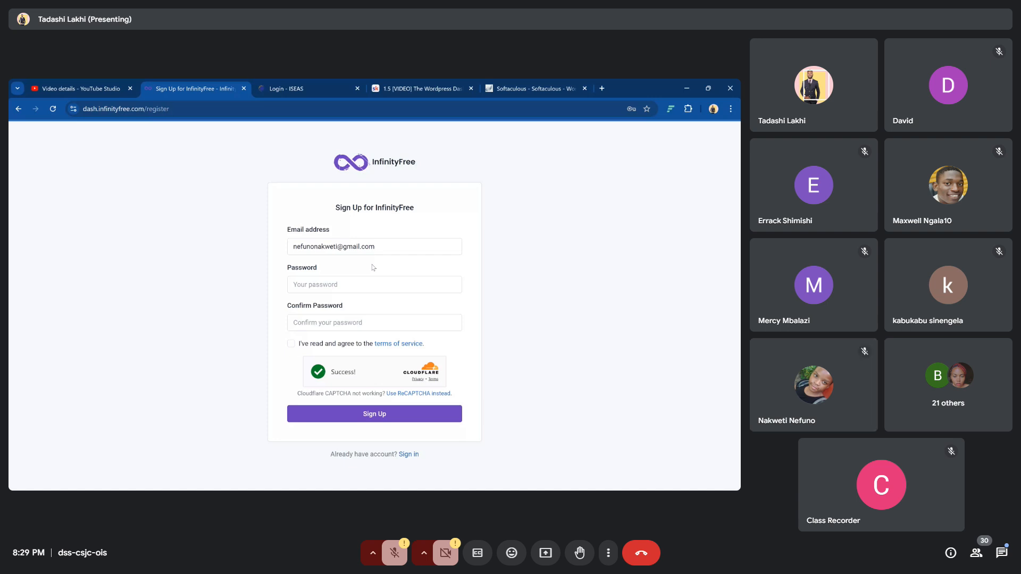
Replace the email with a new address, enter and confirm the password, and accept the terms
drag(379, 247, 283, 243)
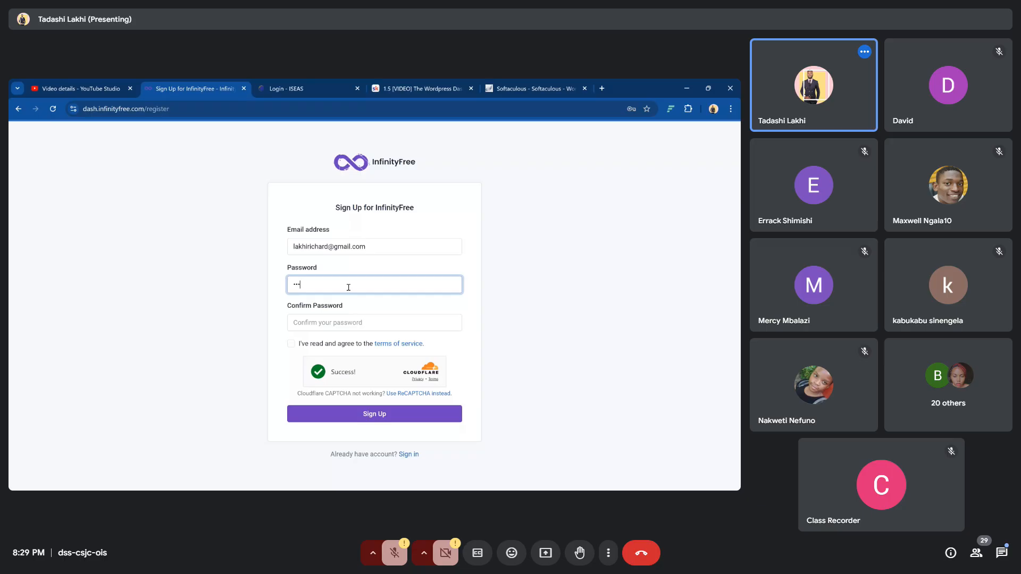
text(*****)
click(349, 325)
text(********)
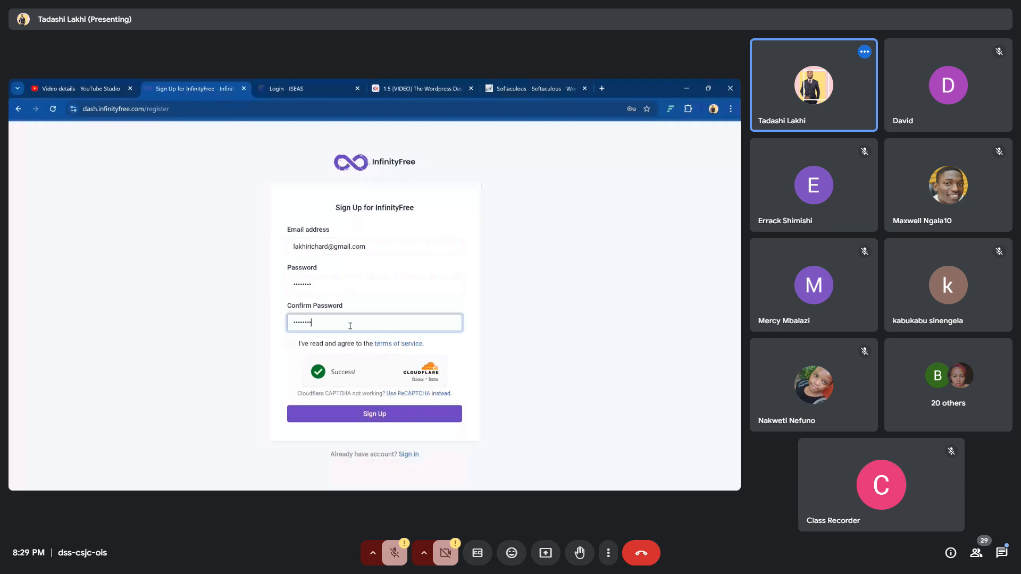
click(292, 345)
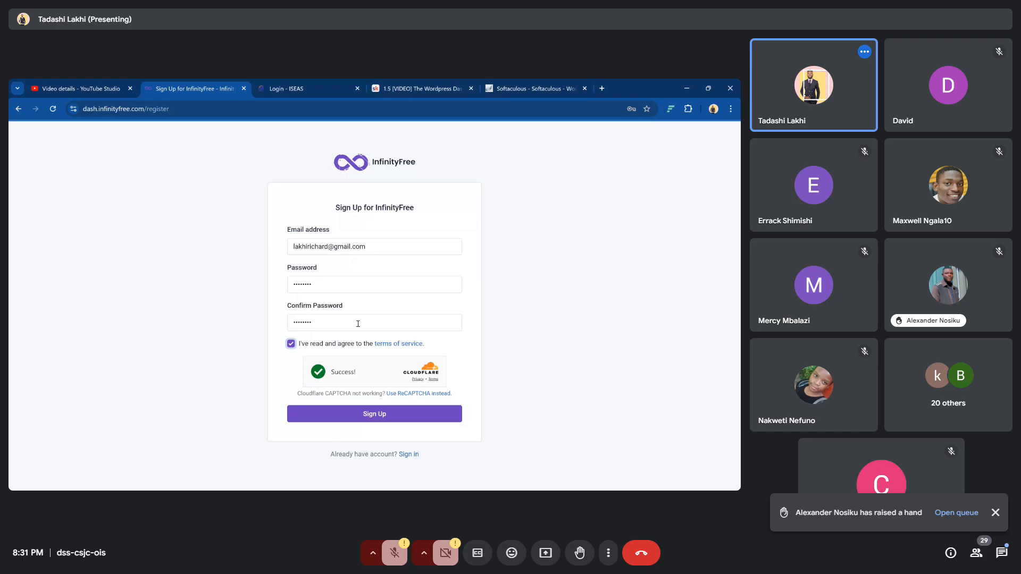
Submit the Sign Up form so a verification link is emailed
click(386, 415)
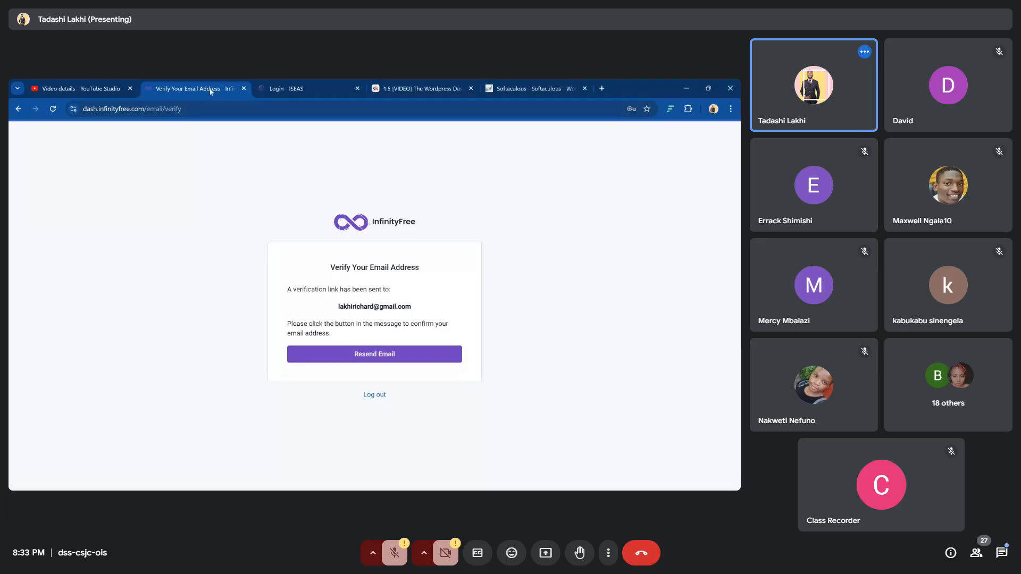
Select the whole URL in Chrome's address bar on the Verify Your Email Address page
double_click(183, 108)
click(183, 108)
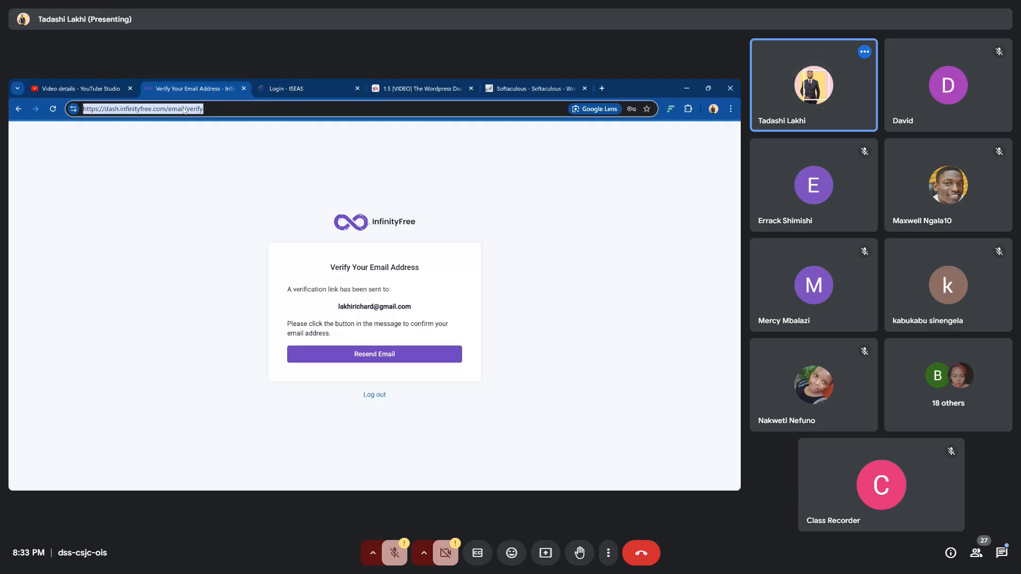
Paste the email verification link into the address bar and load it
key(ctrl+v)
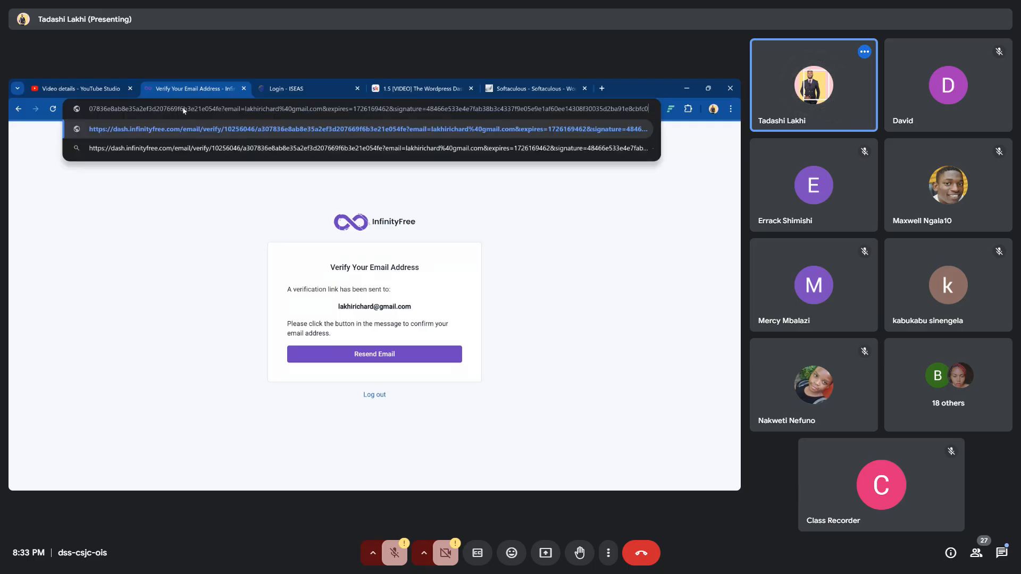
key(Return)
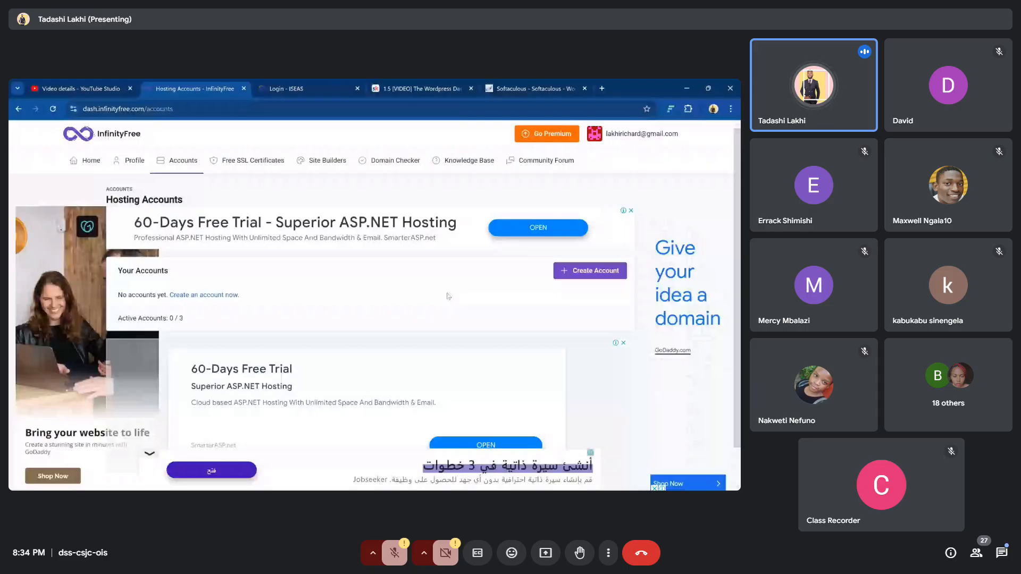
scroll(446, 296, down, 1)
scroll(446, 296, down, 1)
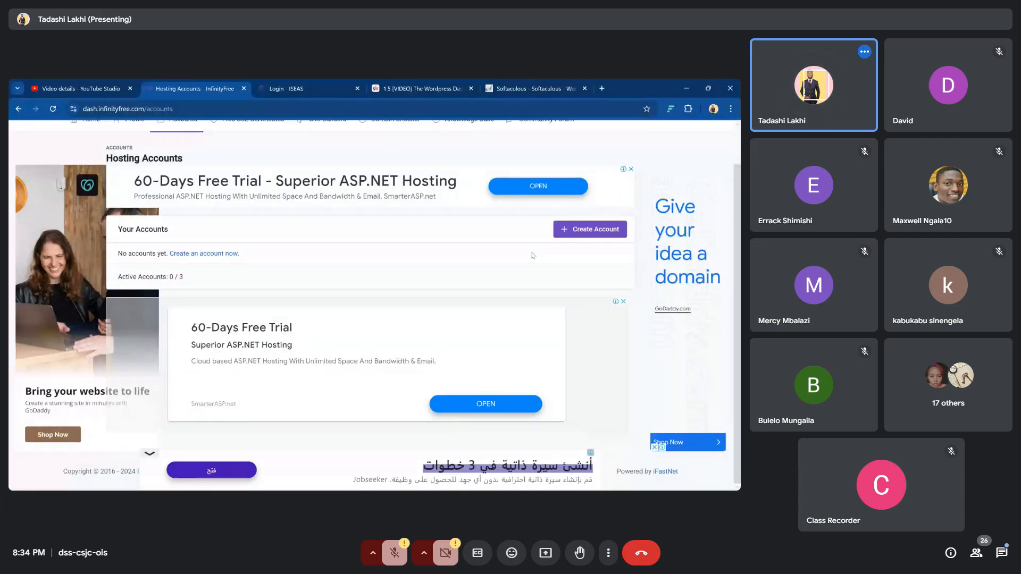
drag(119, 230, 196, 233)
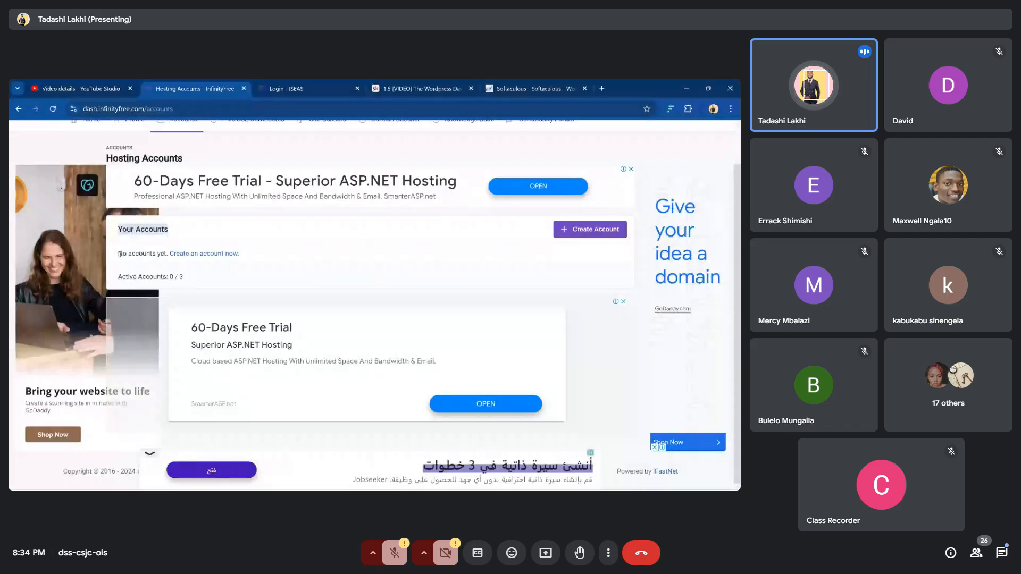
drag(120, 255, 254, 254)
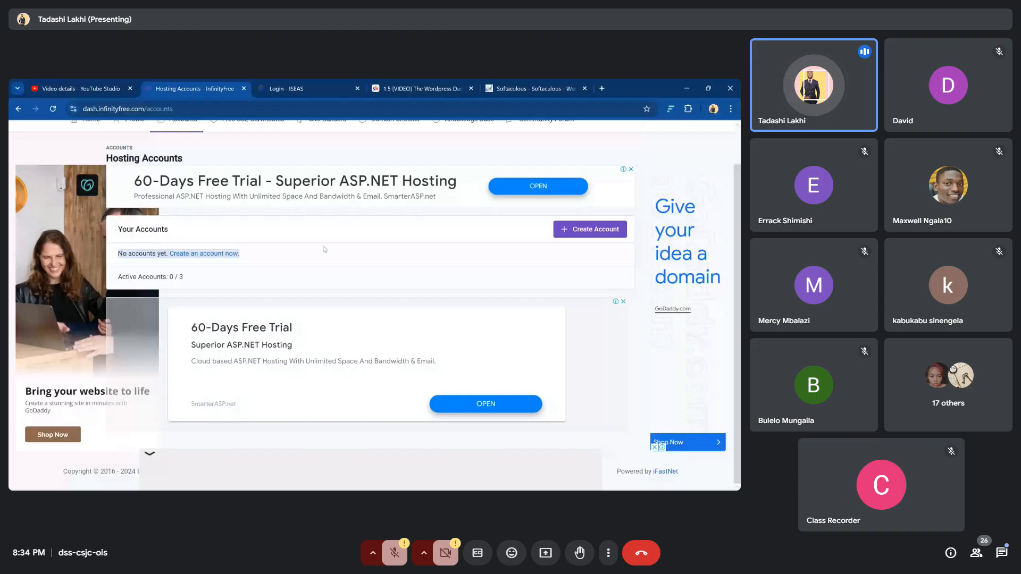
click(552, 230)
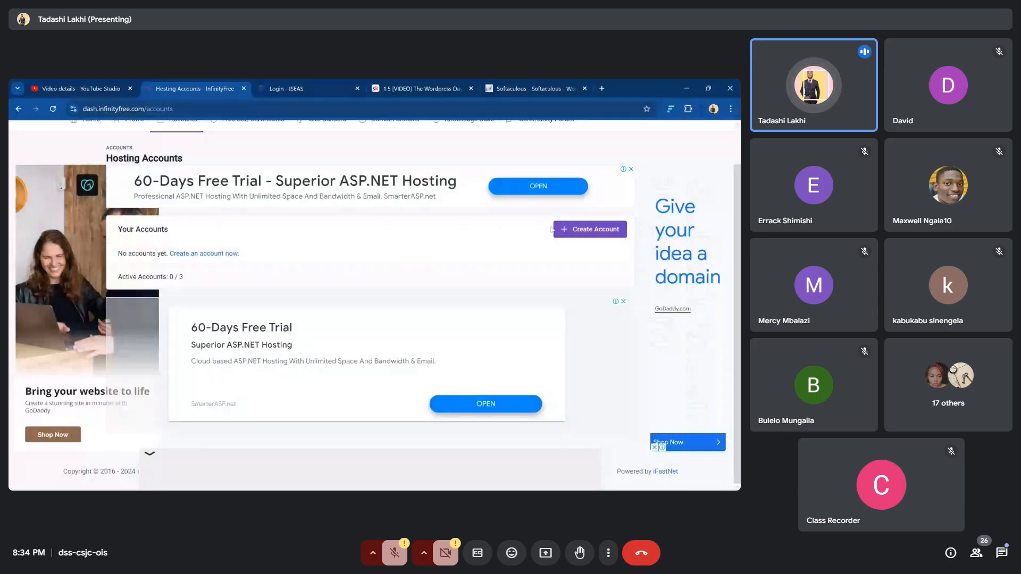
Start a new hosting account, dismiss the ad, and choose the free INFINITYFREE $0 plan
click(580, 233)
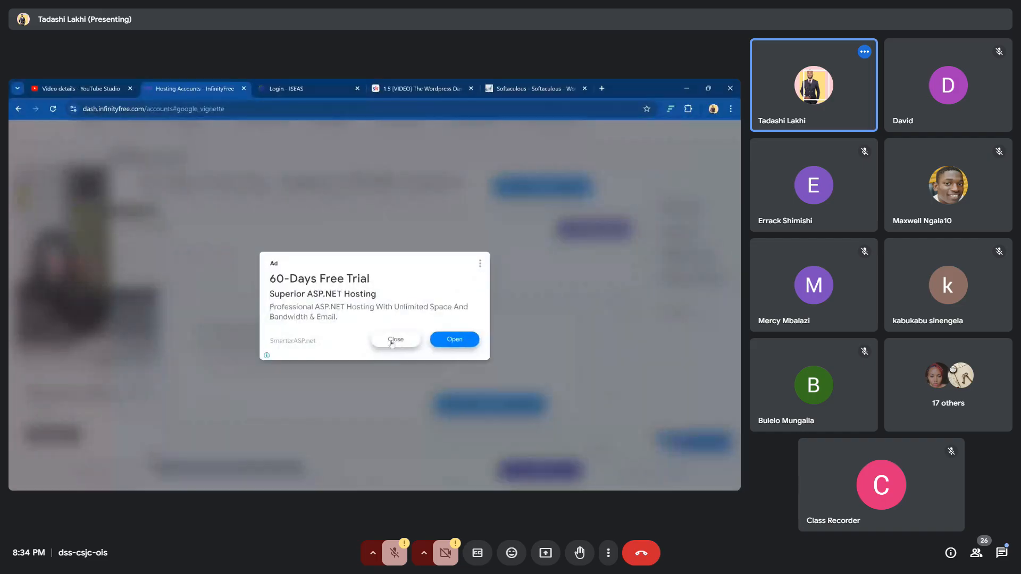
click(392, 343)
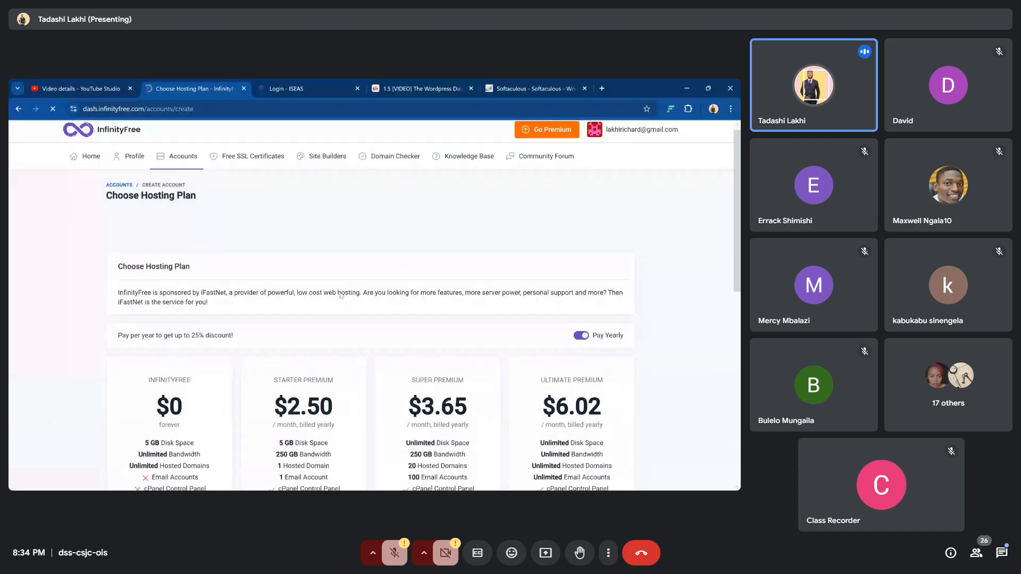
scroll(341, 295, down, 3)
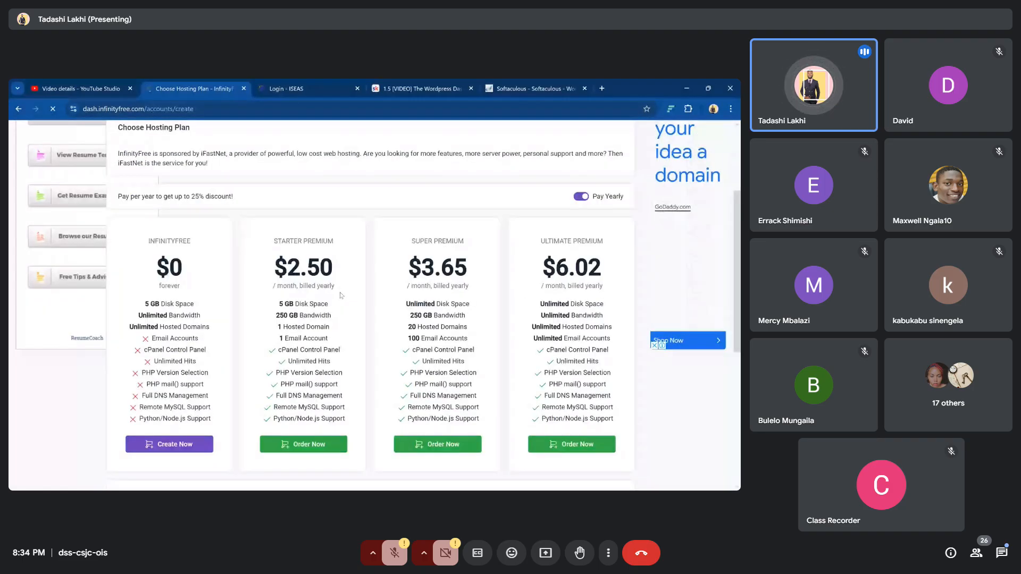
scroll(341, 296, down, 2)
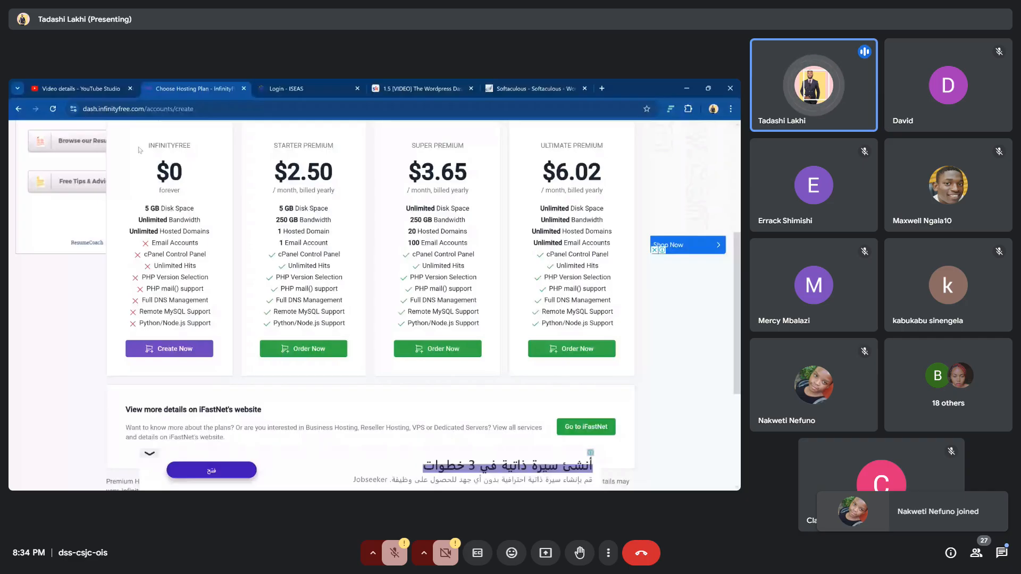
drag(139, 151, 207, 341)
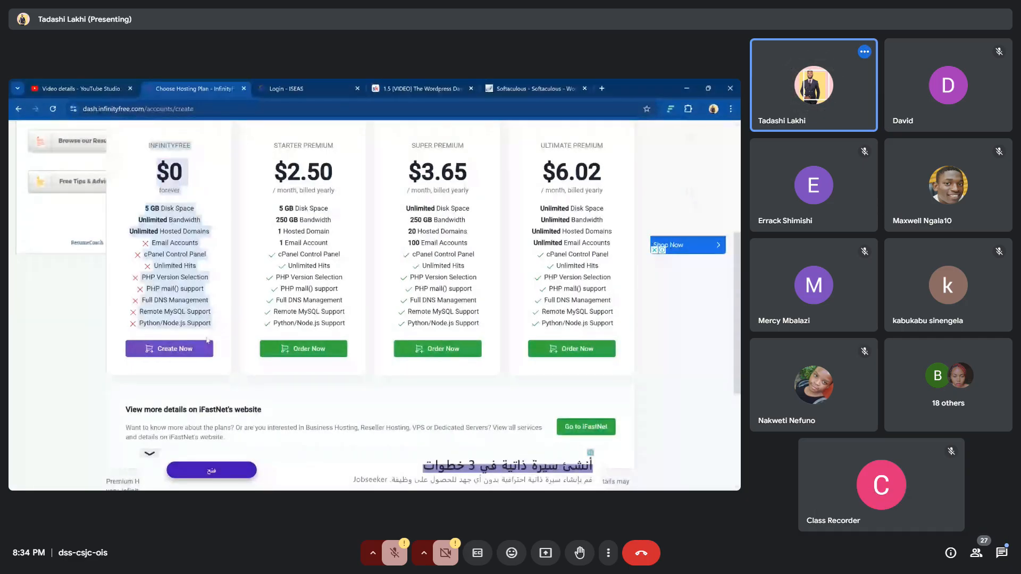
click(170, 355)
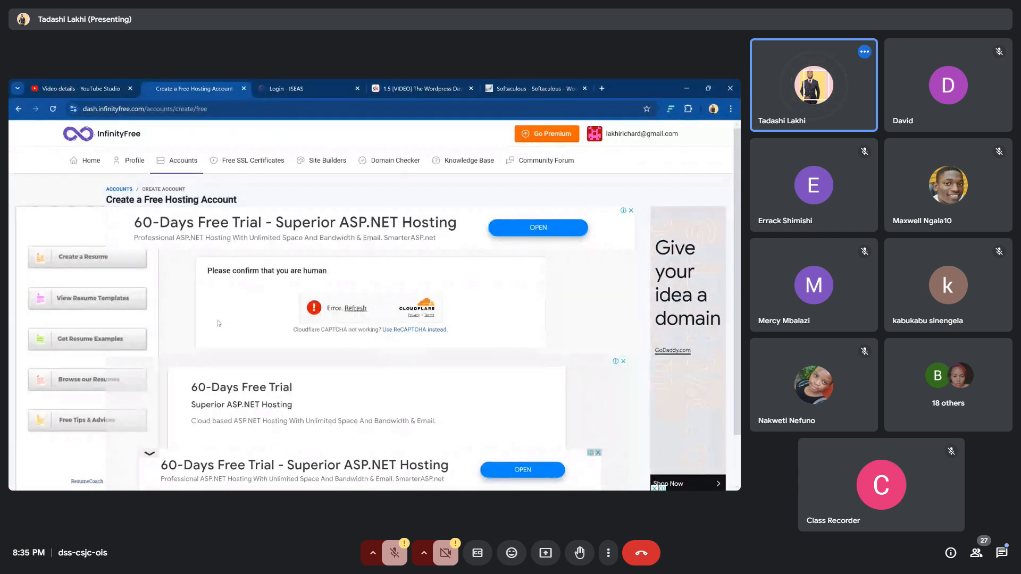
Retry the human check and check availability of johndoe.infinityfreeapp.com as the subdomain
click(353, 309)
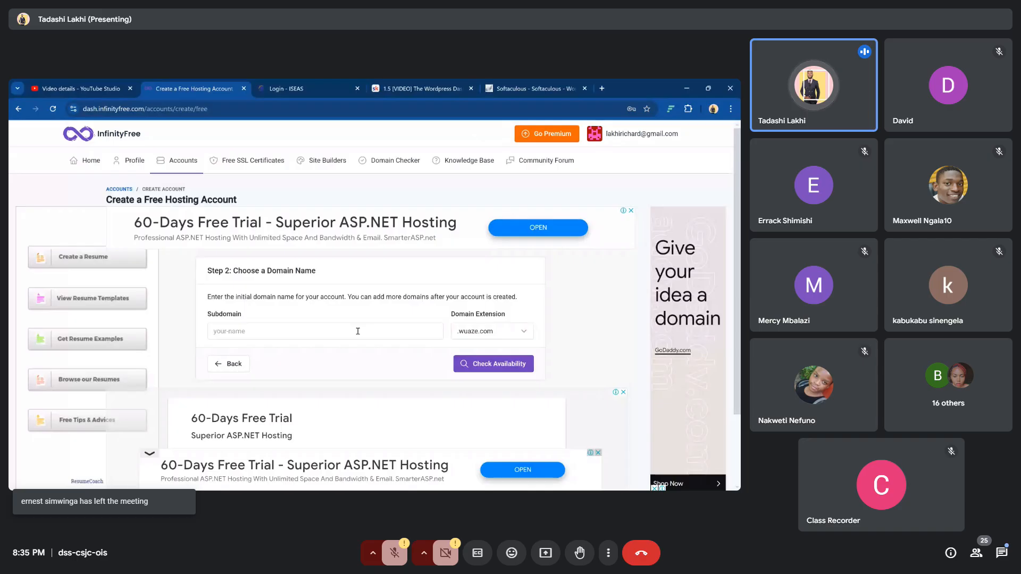
click(360, 332)
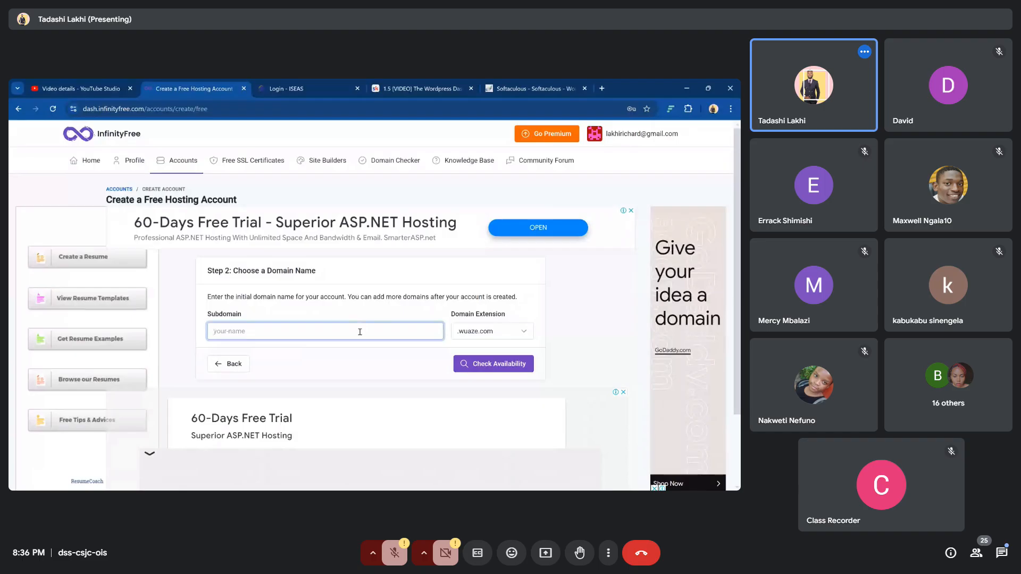
text(j)
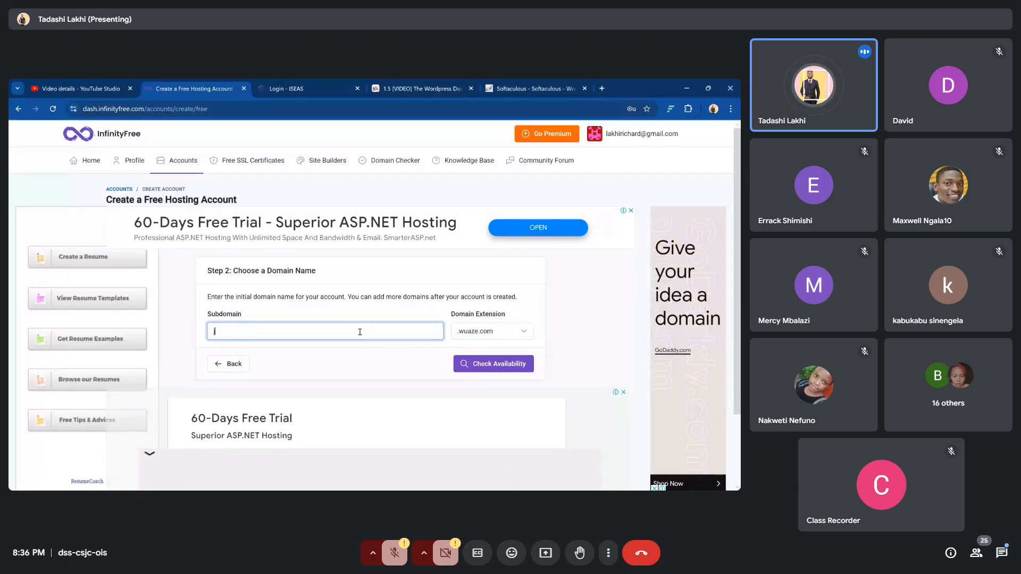
text(ohndoe)
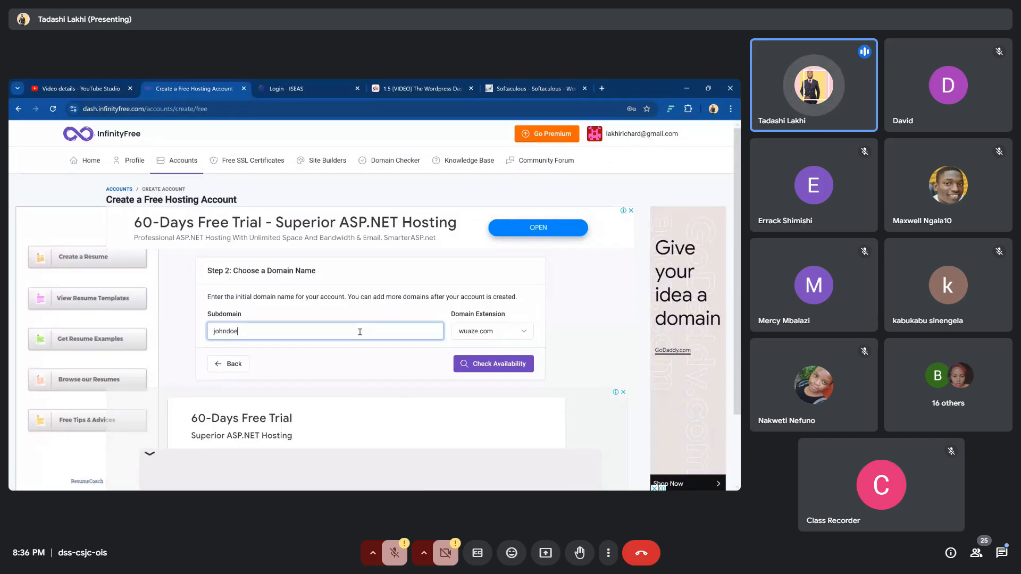
click(525, 333)
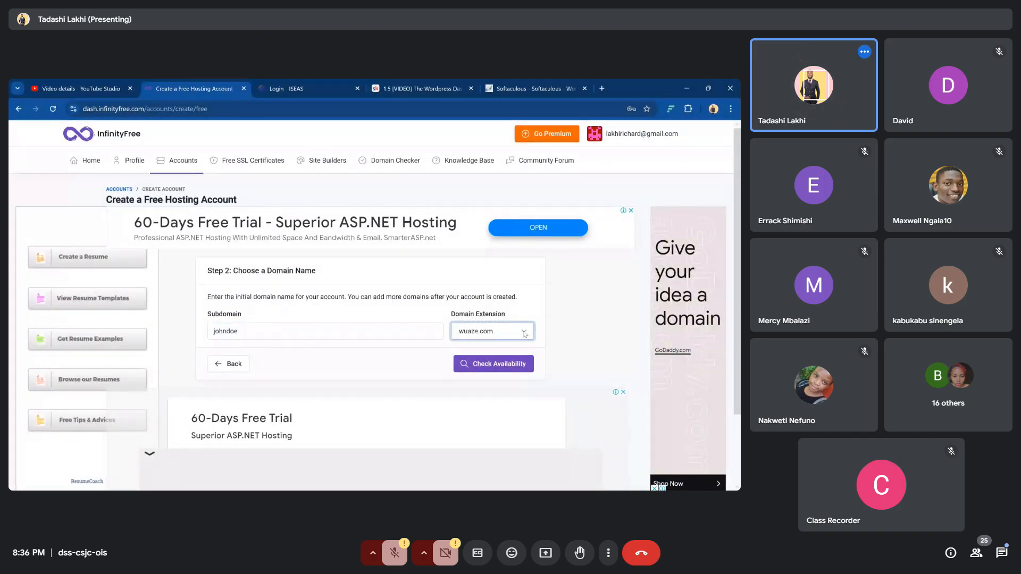
click(507, 362)
click(507, 364)
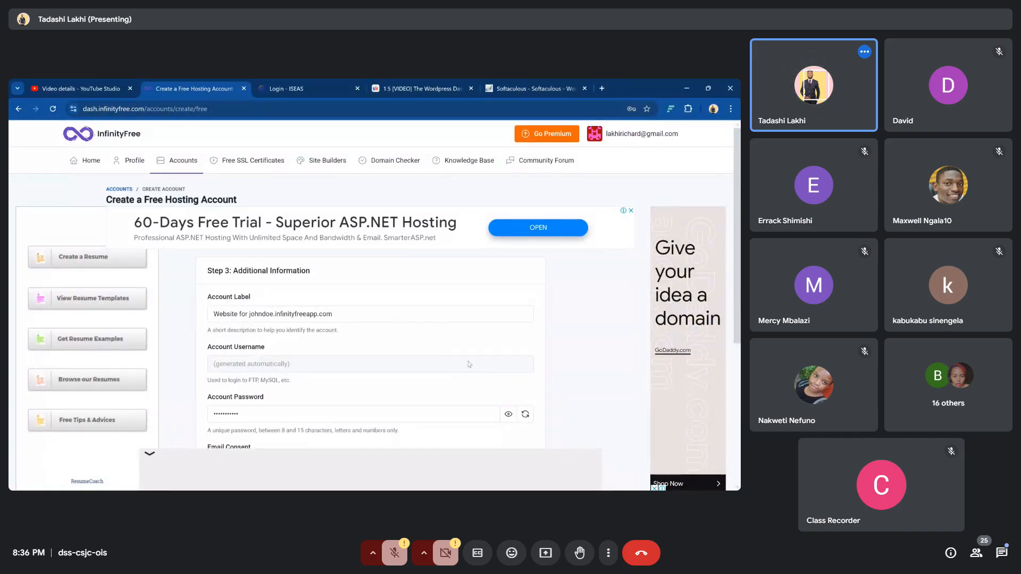
Review the prefilled account username and reveal, select, then hide the generated password
scroll(367, 313, down, 1)
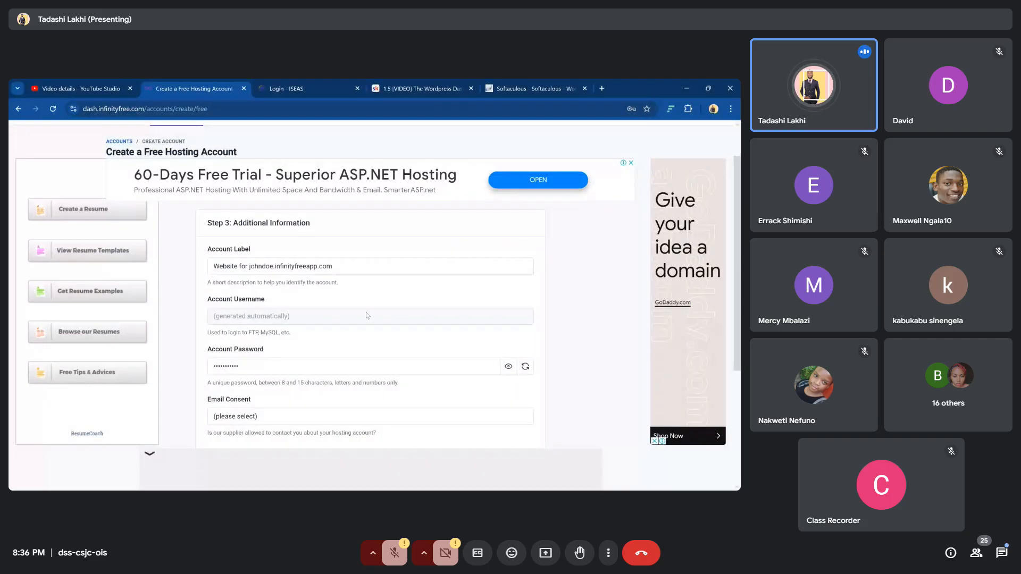
scroll(366, 313, down, 2)
scroll(368, 312, down, 2)
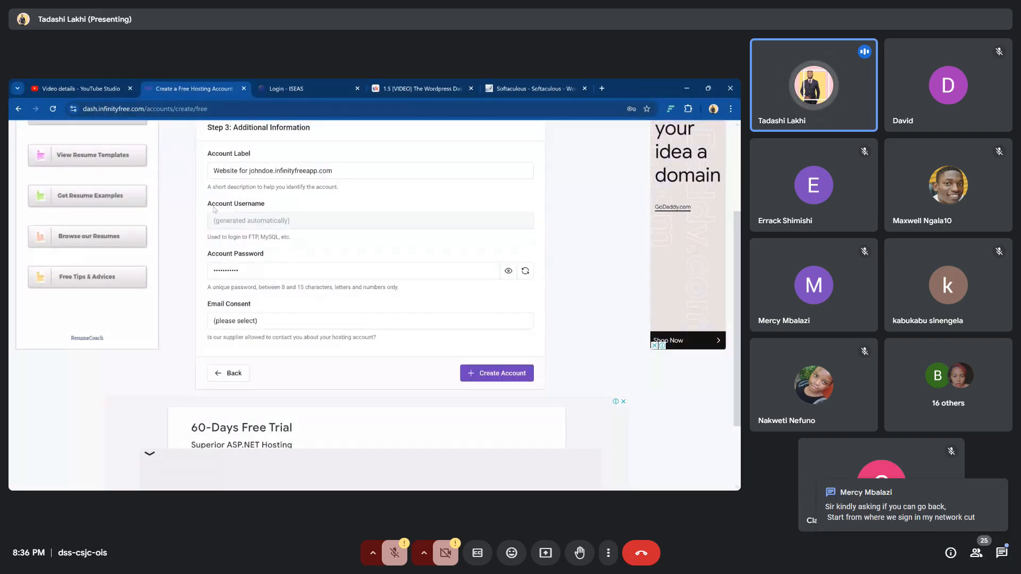
drag(211, 209, 256, 220)
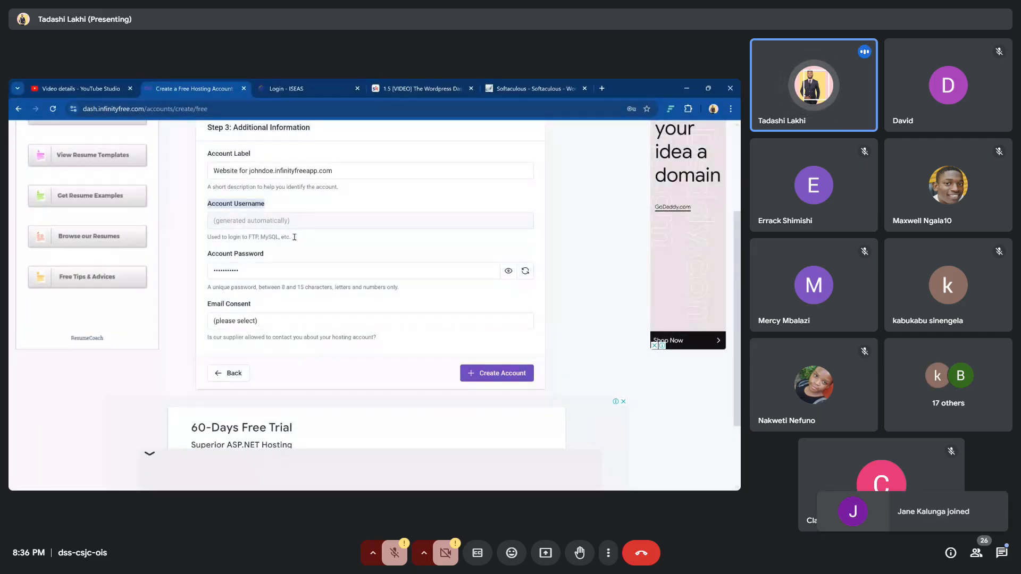
click(266, 265)
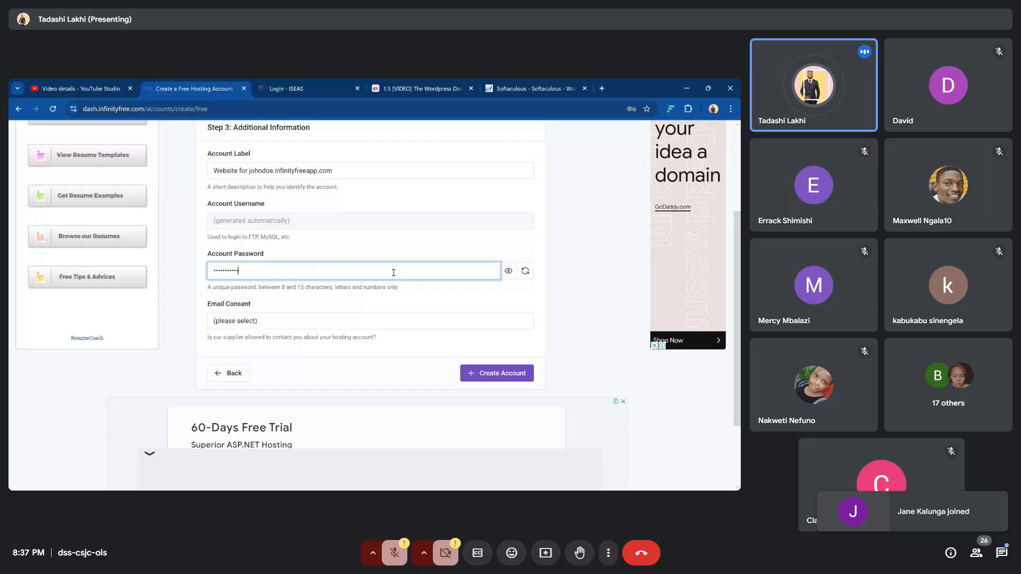
click(502, 276)
click(501, 277)
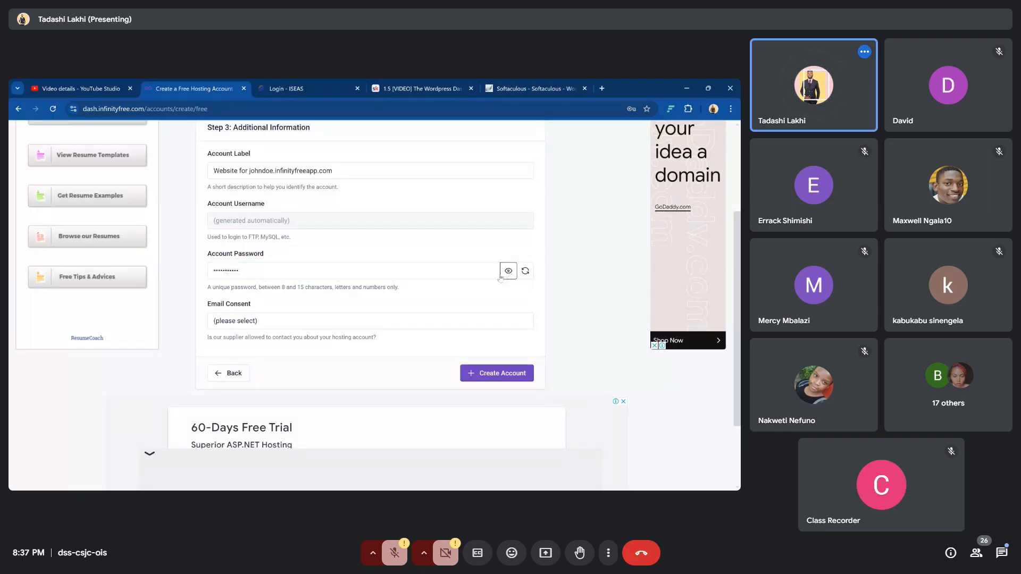
click(509, 273)
drag(273, 271, 195, 272)
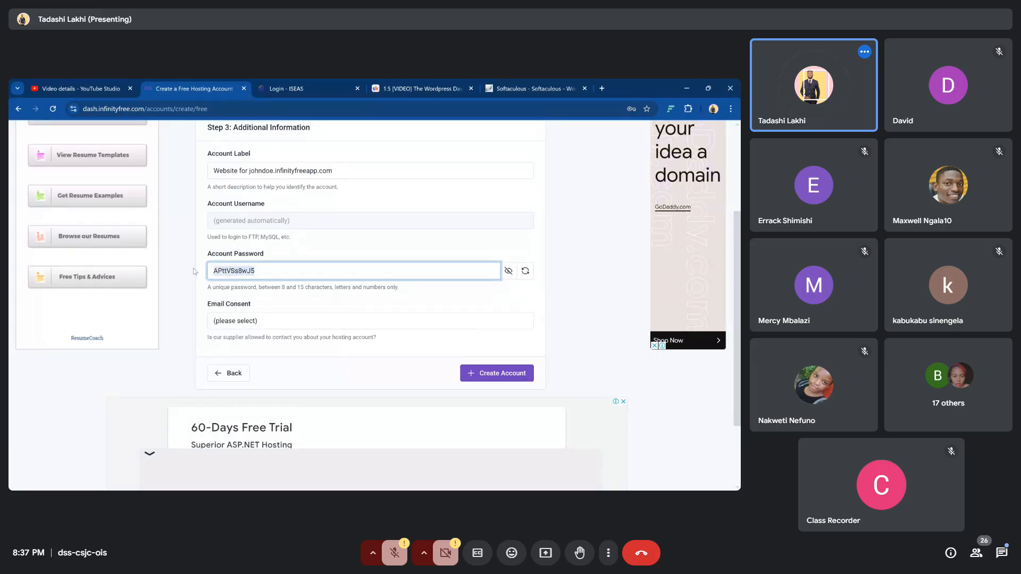
click(509, 272)
click(509, 272)
Set Email Consent to I Approve and submit the new hosting account
click(479, 489)
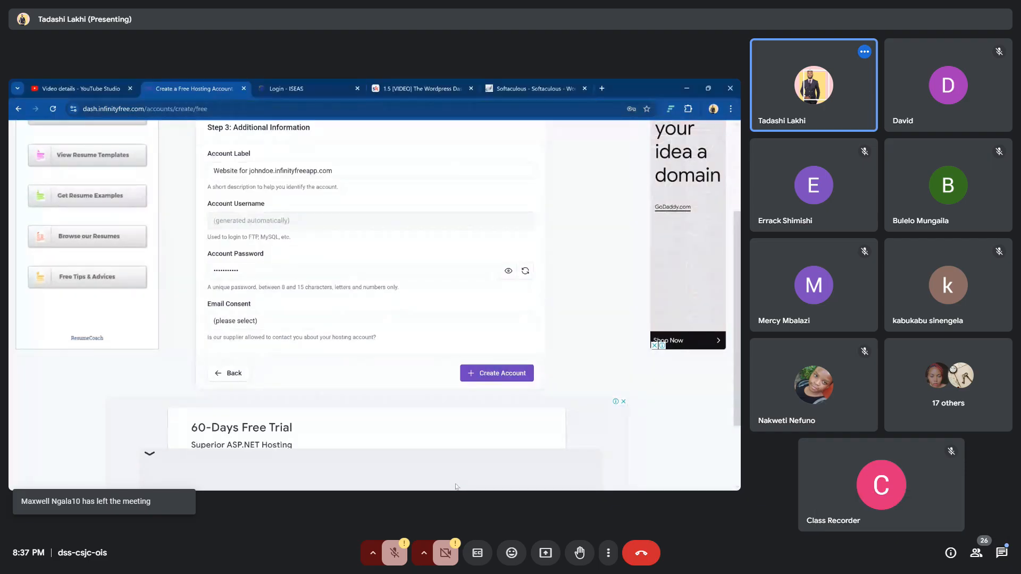
click(279, 291)
scroll(281, 294, down, 1)
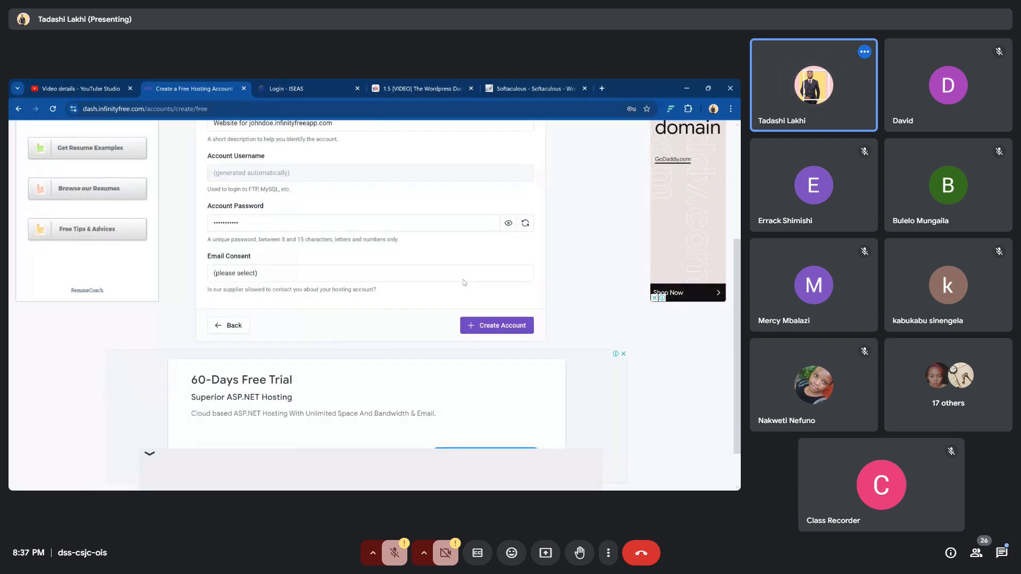
click(498, 274)
click(237, 302)
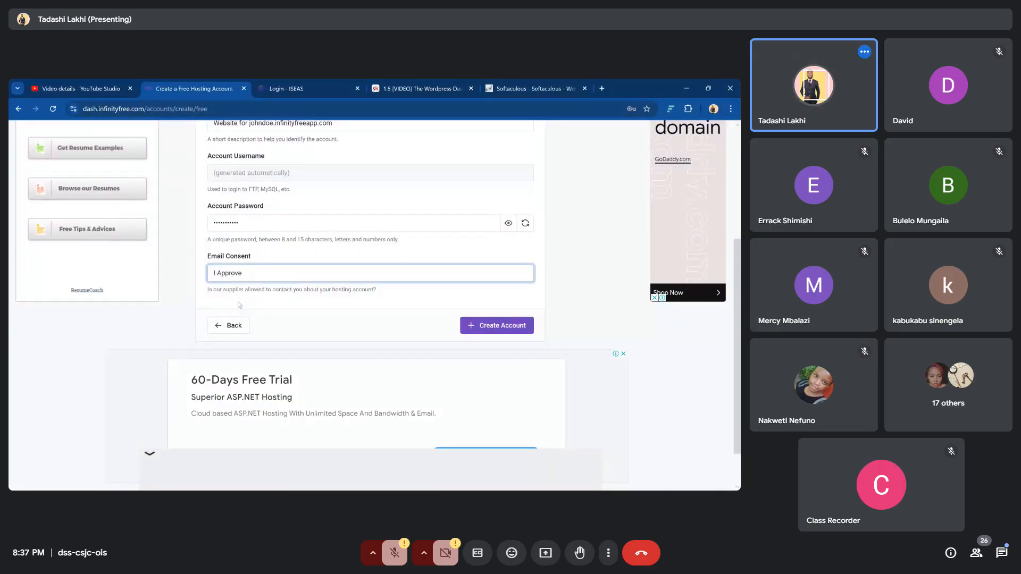
click(509, 329)
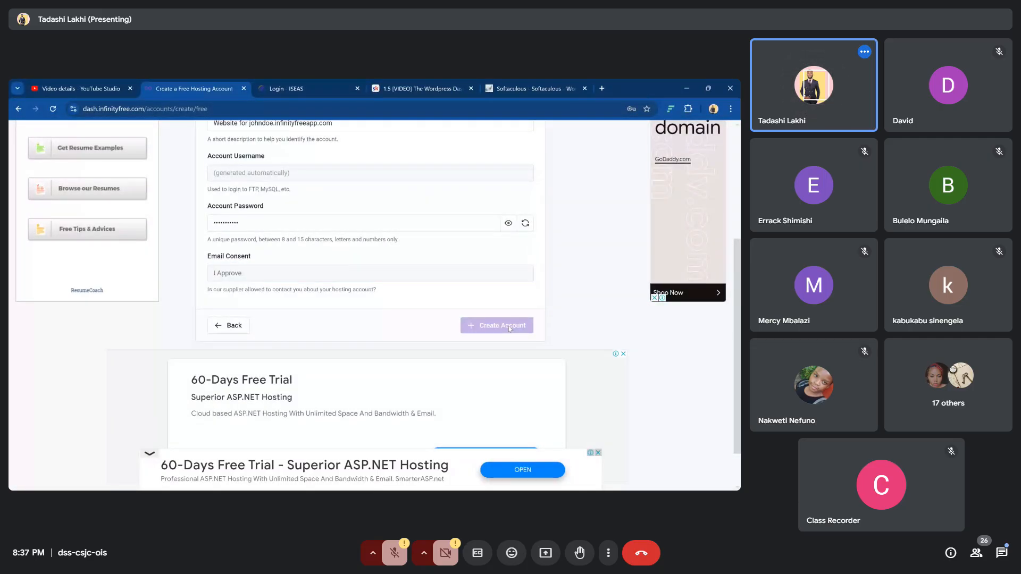
Review the 'Account created!' confirmation, highlighting the setup notes and the new account's username
scroll(357, 313, up, 1)
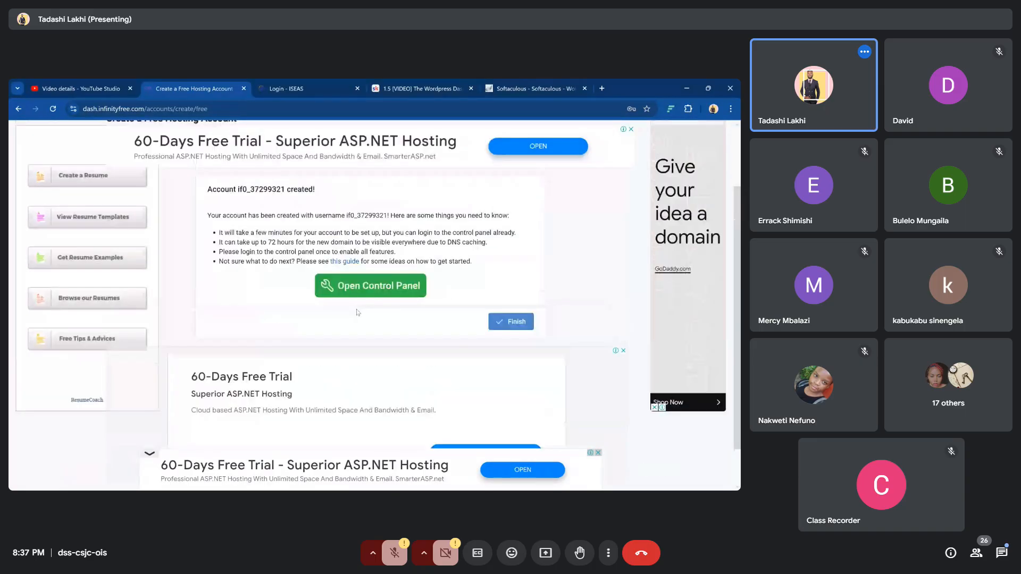
scroll(358, 313, up, 1)
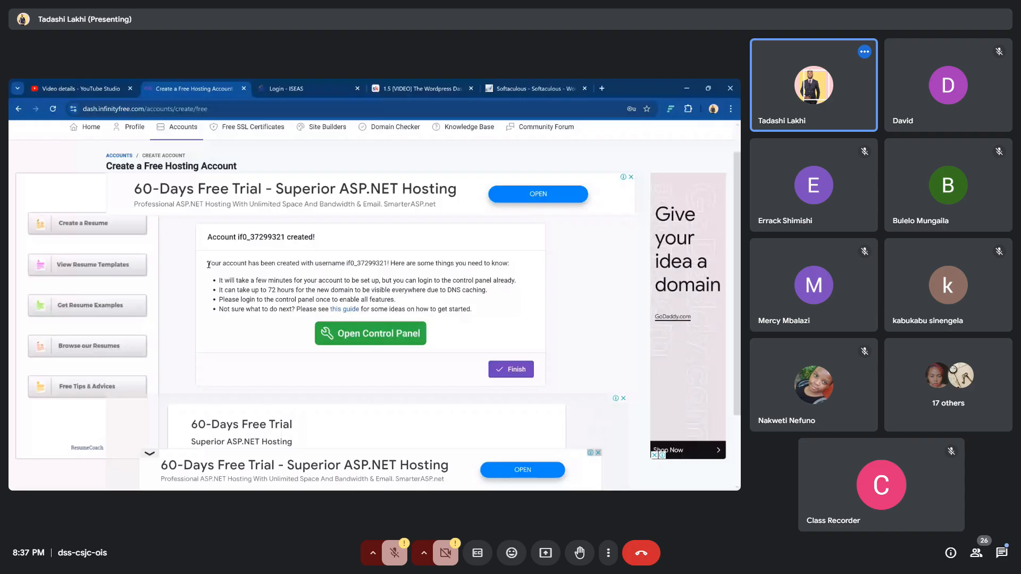
drag(208, 264, 483, 311)
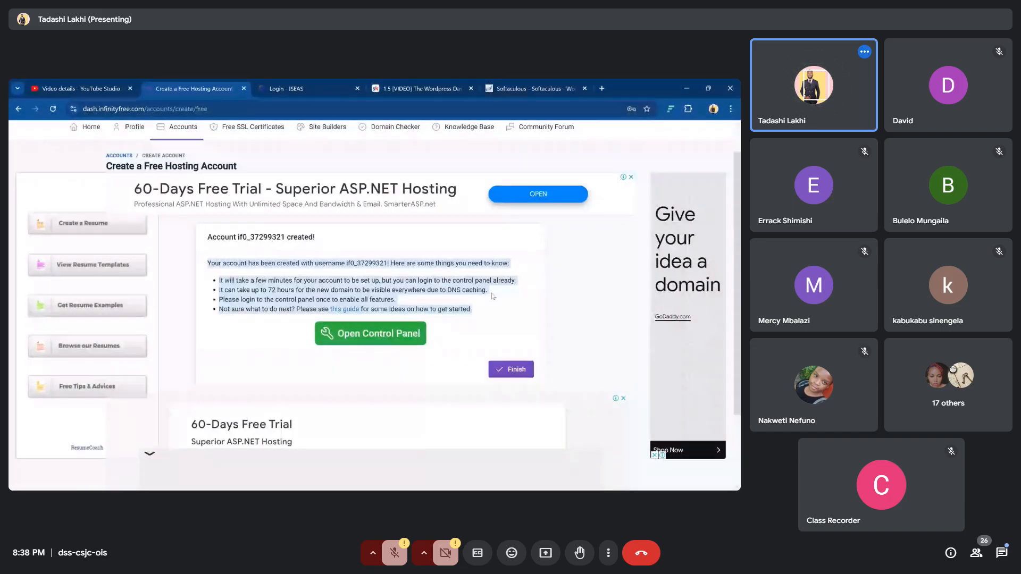
click(298, 256)
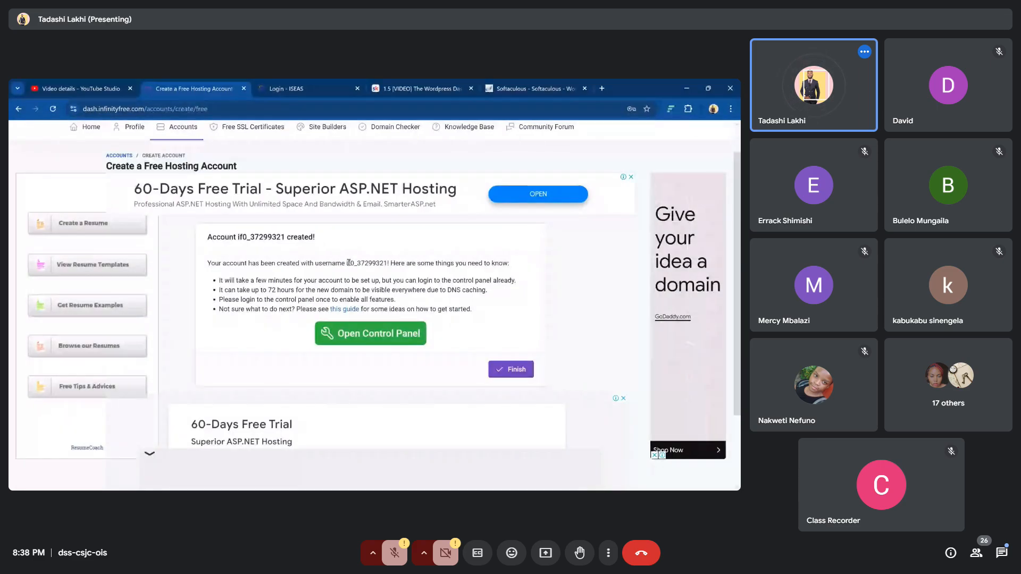
drag(347, 263, 386, 263)
Open the new account's control panel, approve service emails, and scroll down to the Software section
click(369, 335)
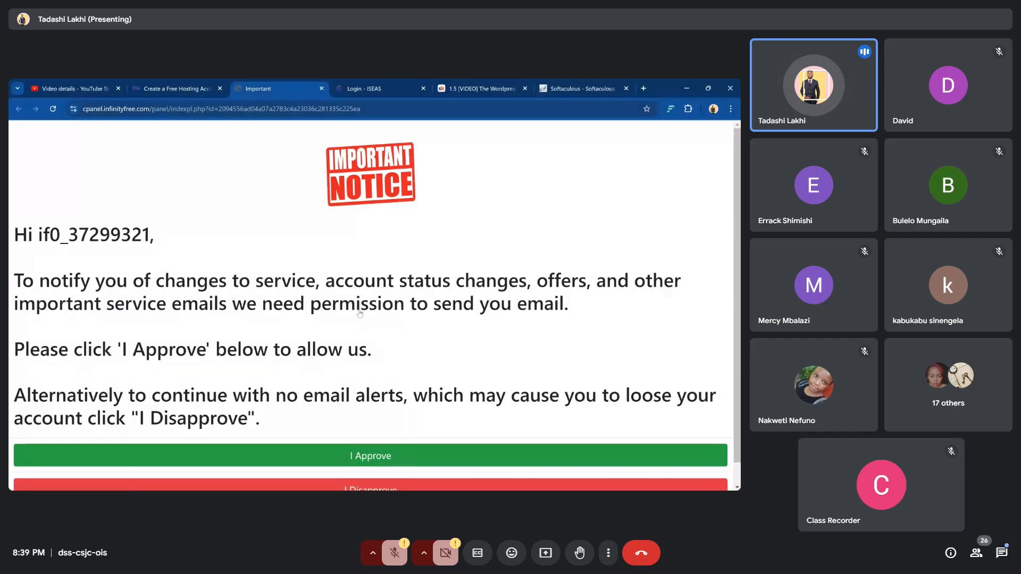
scroll(360, 313, down, 1)
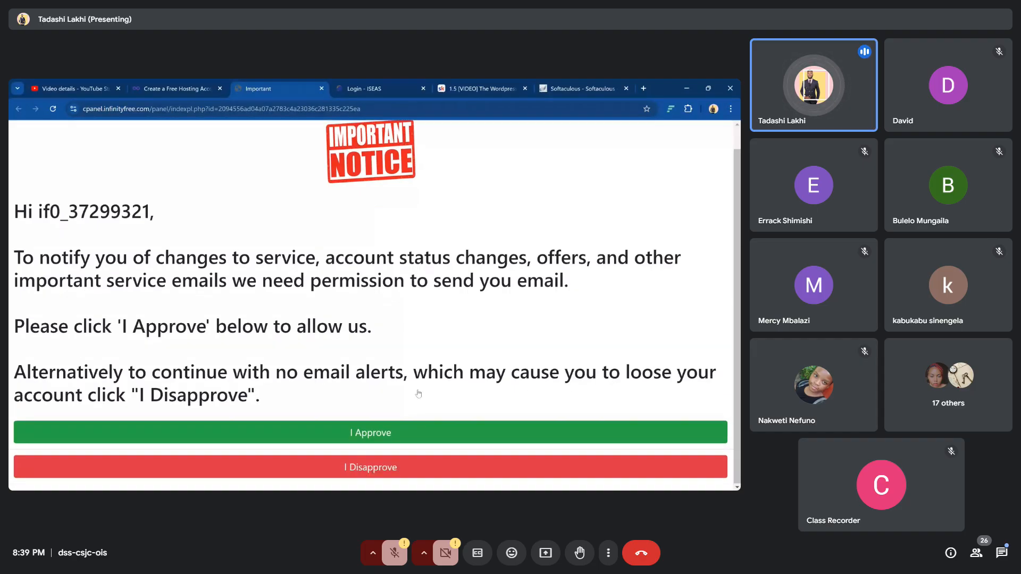
click(418, 434)
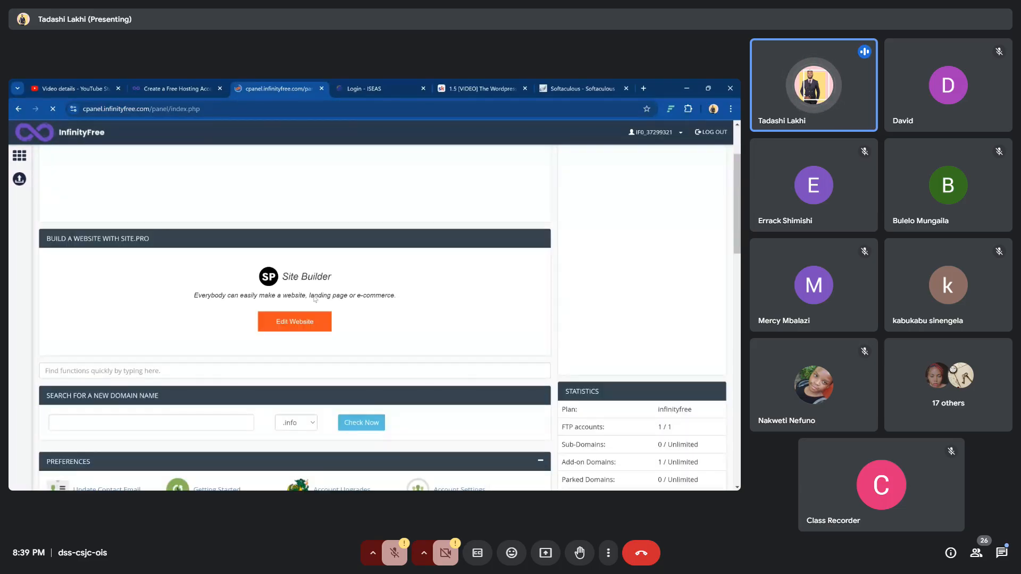
scroll(314, 300, down, 5)
scroll(311, 298, down, 7)
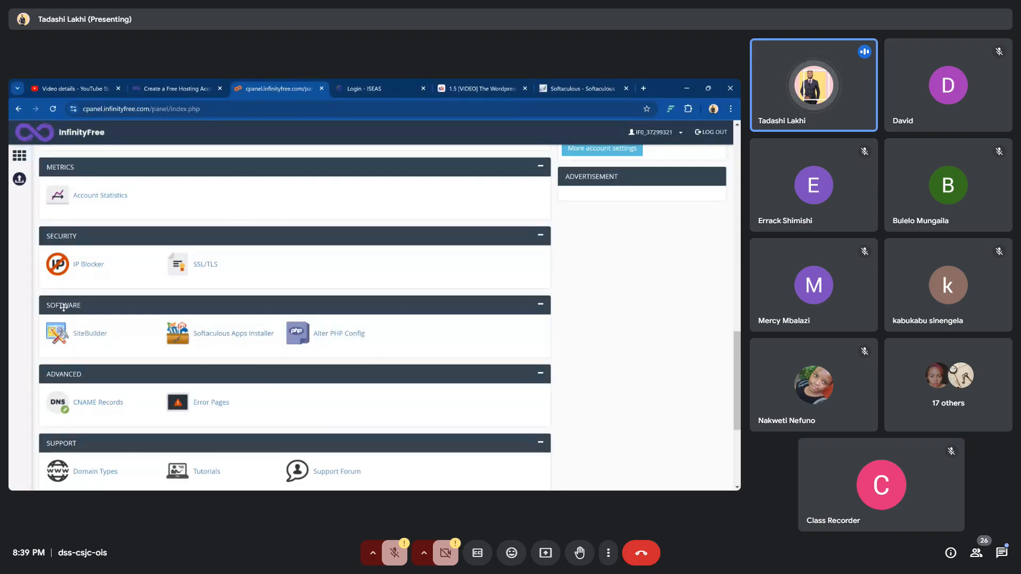
Launch the Softaculous Apps Installer from the control panel's Software section
click(227, 337)
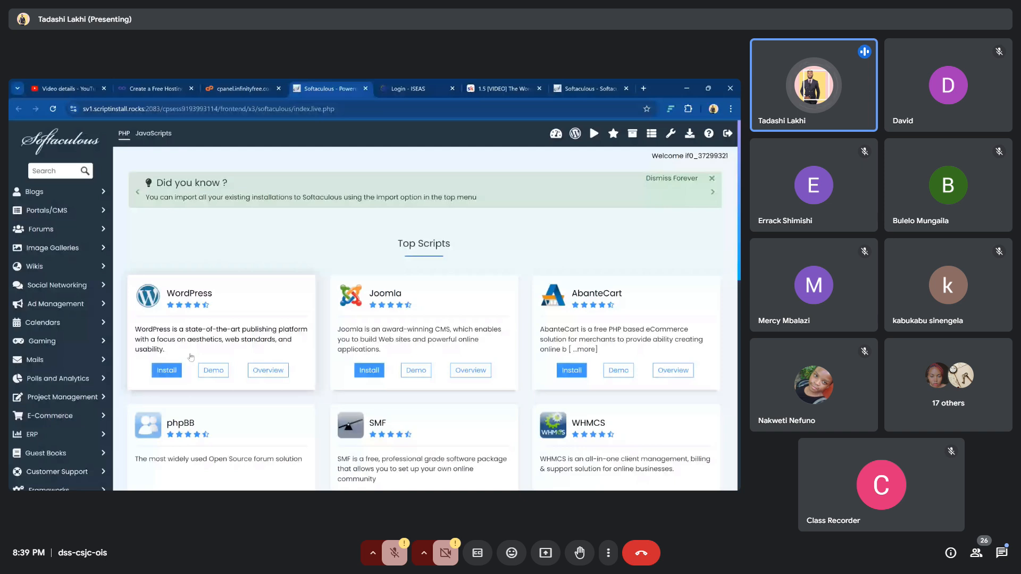
click(168, 373)
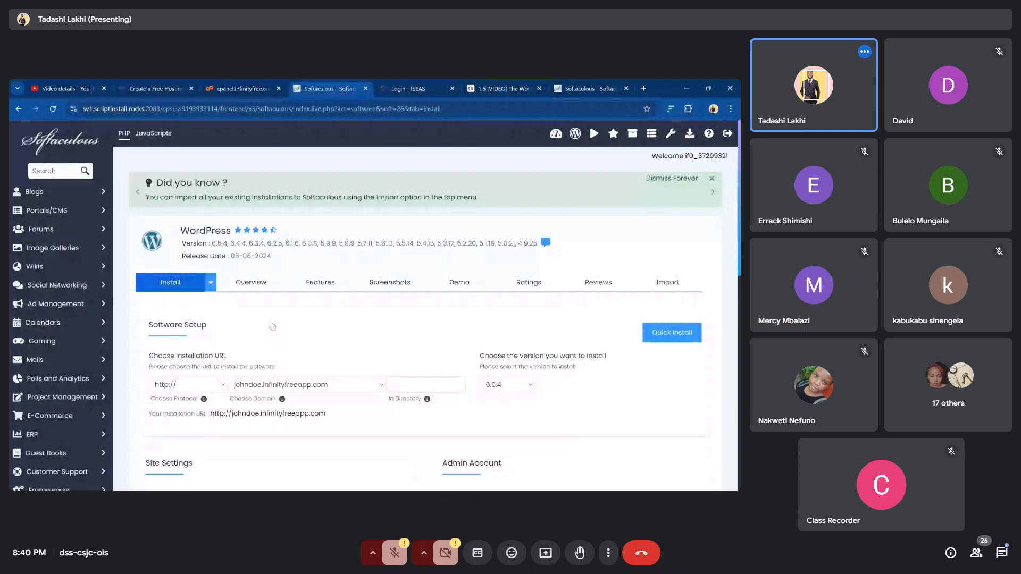
scroll(372, 314, down, 2)
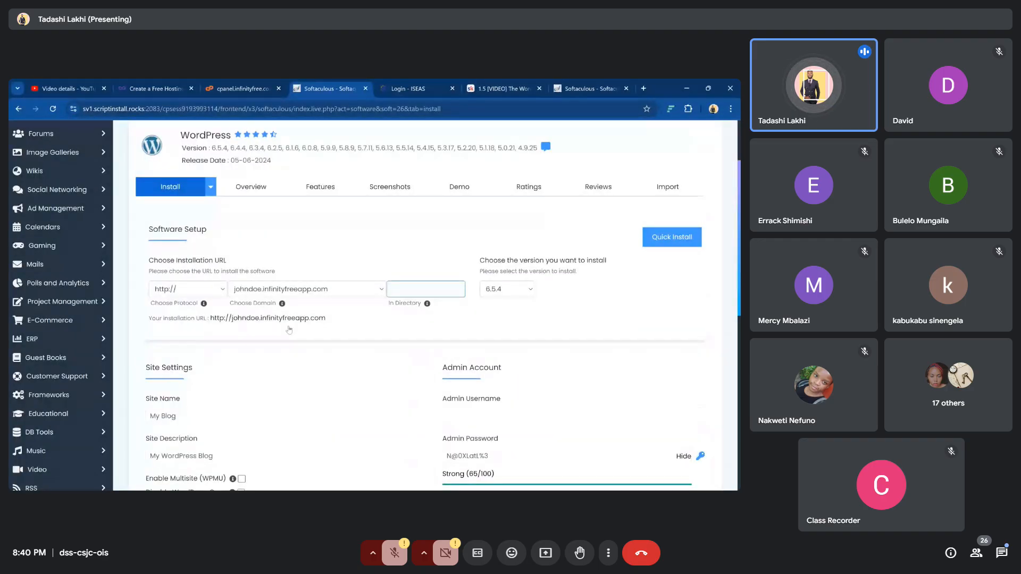
click(220, 290)
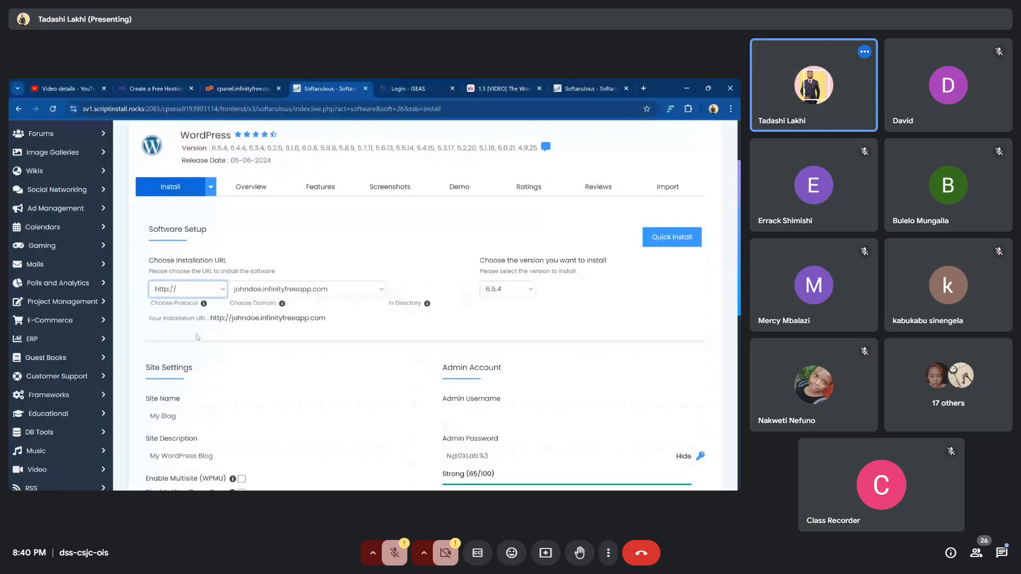
key(Down)
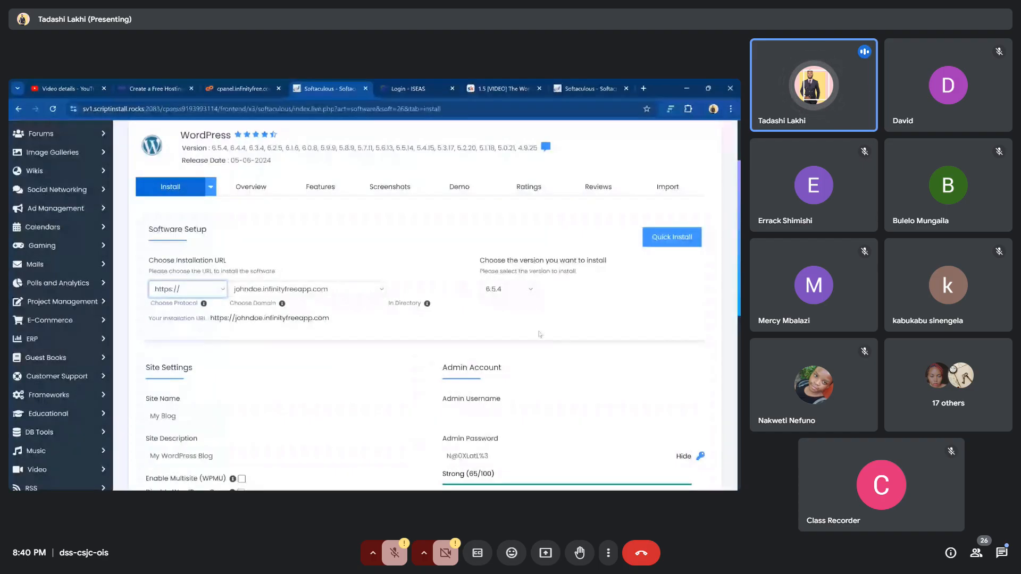
scroll(563, 344, down, 2)
click(553, 341)
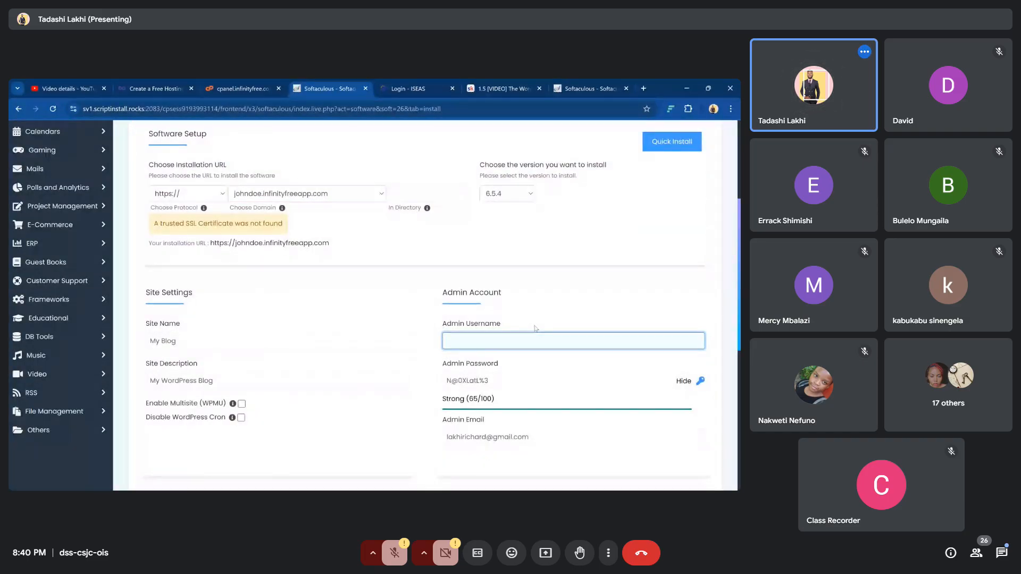
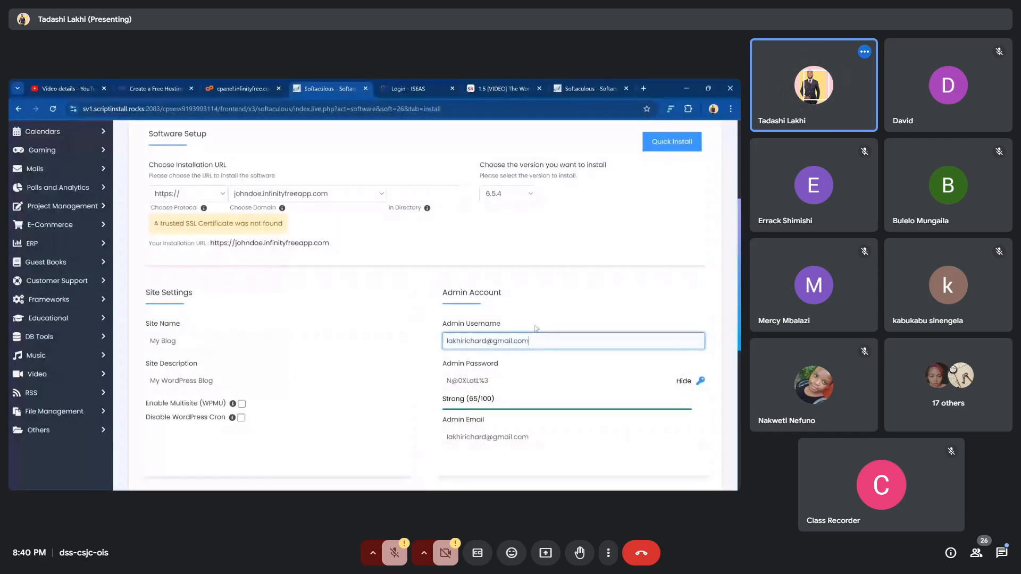
Set the admin username to an email address and replace the generated admin password with a custom one
drag(499, 382, 431, 386)
text(•)
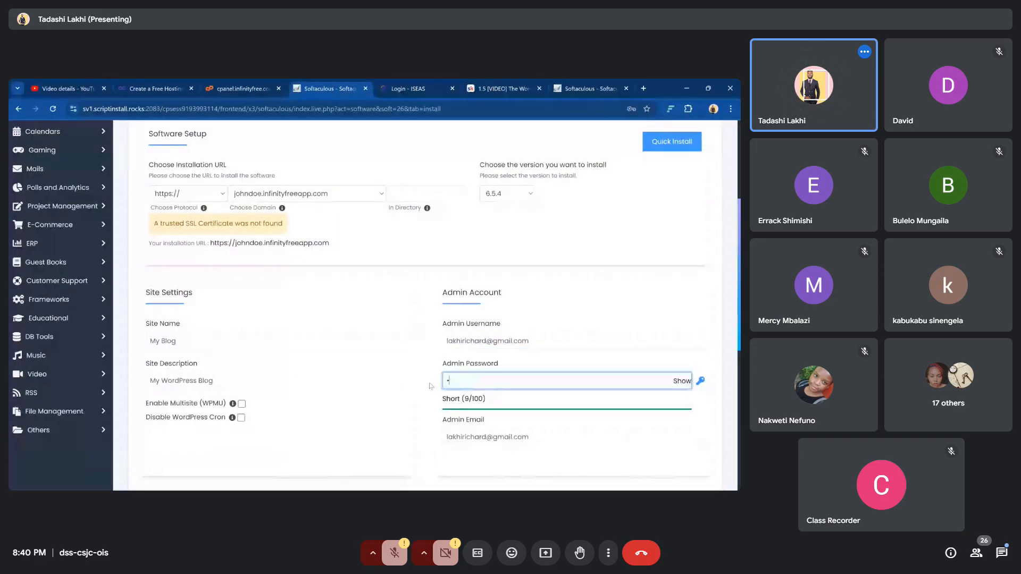
text(•••)
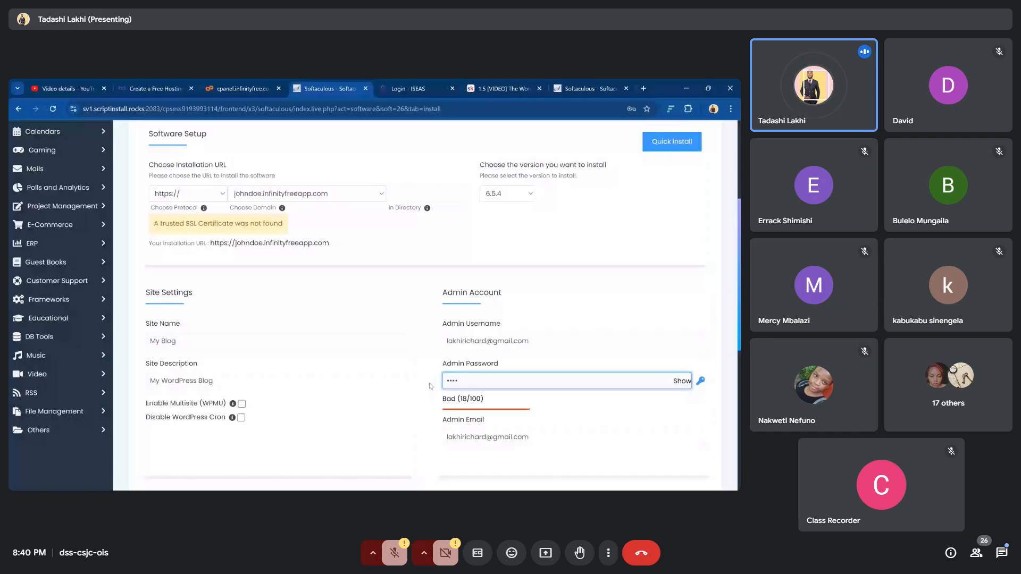
text(••••)
click(679, 385)
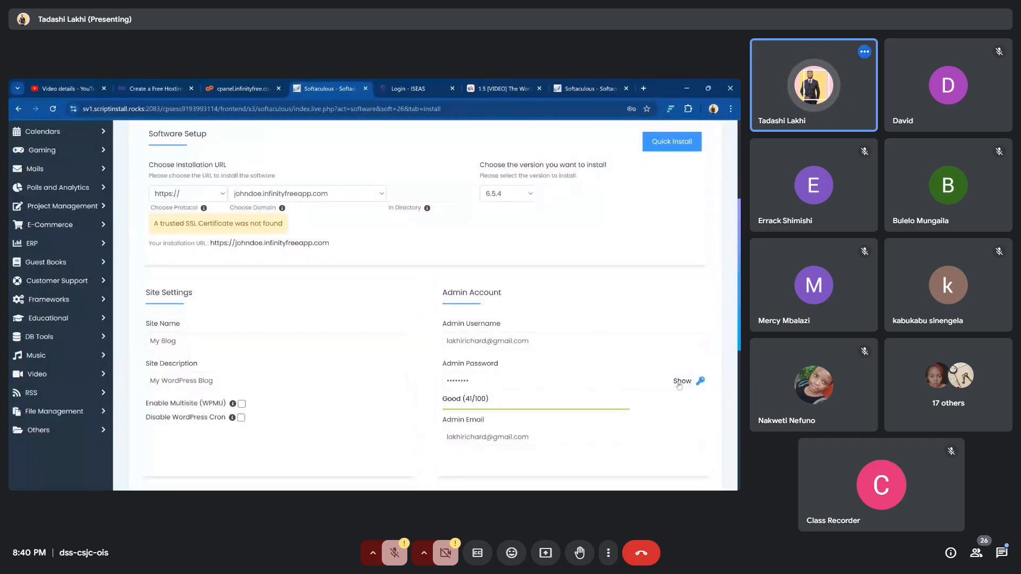
click(616, 380)
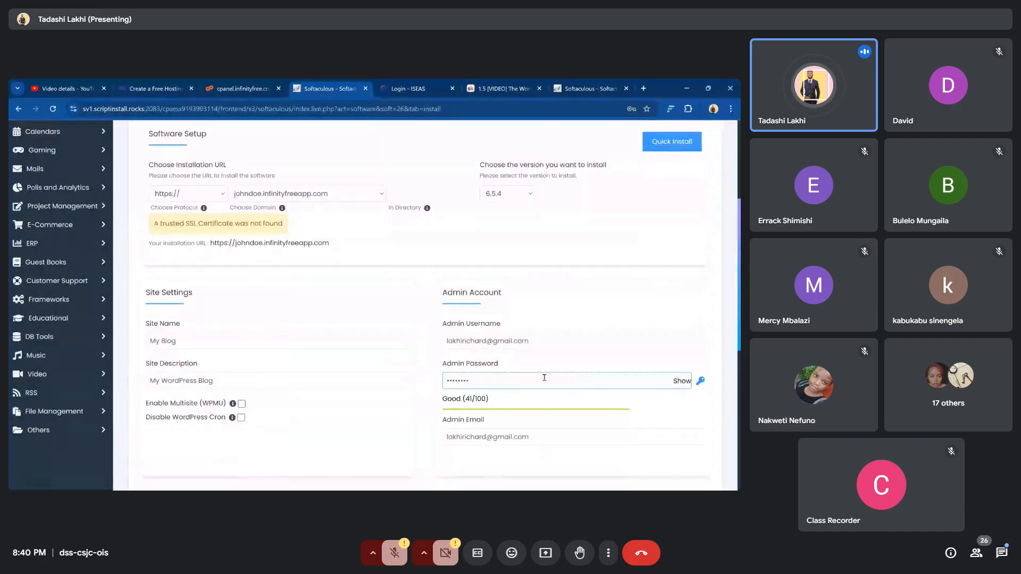
scroll(583, 381, down, 2)
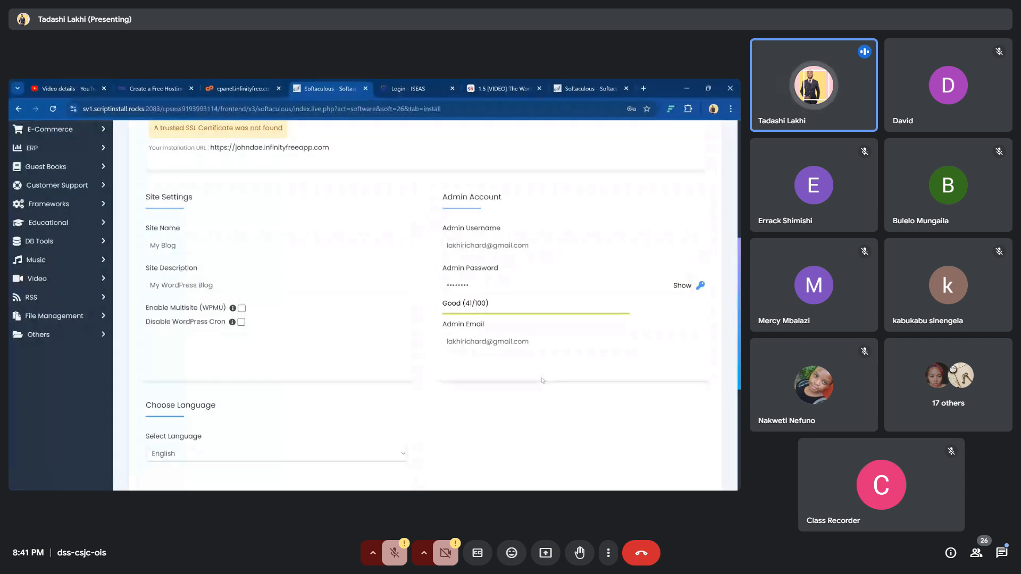
Scroll to the end of the WordPress form and launch the installation
scroll(542, 380, down, 5)
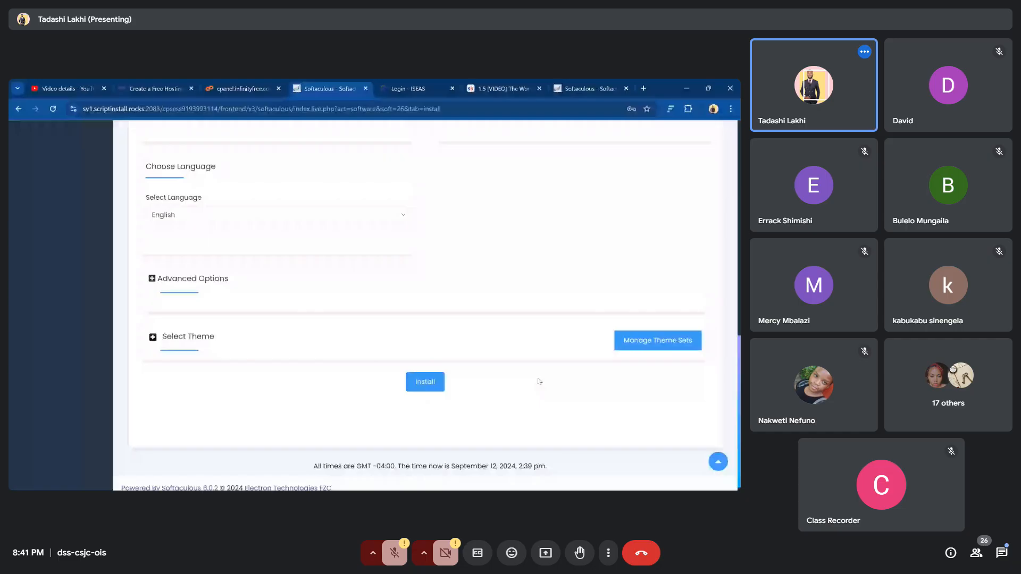
click(424, 380)
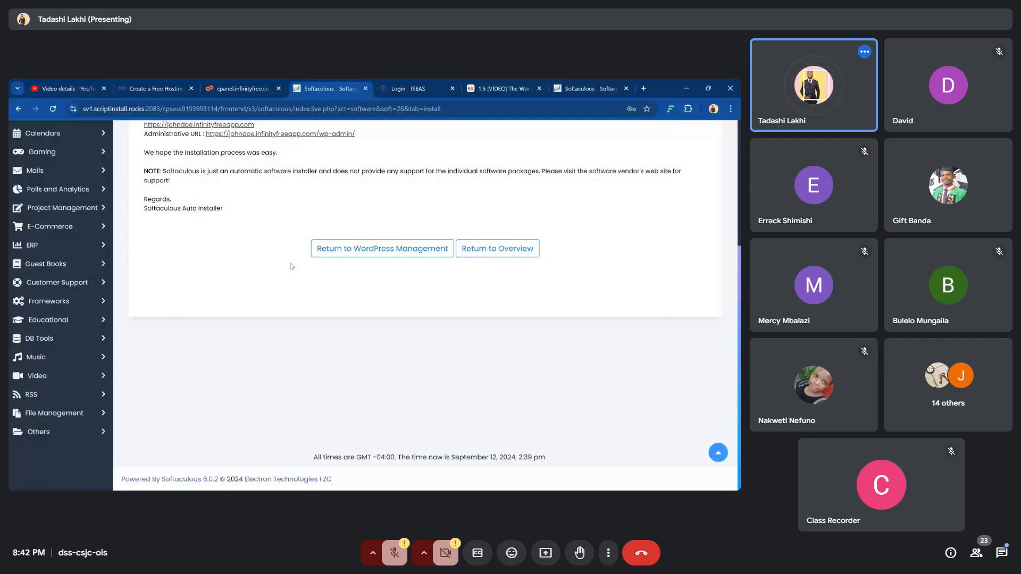
Scroll up to view the installation success page listing the /wp-admin/ URL
scroll(291, 265, up, 2)
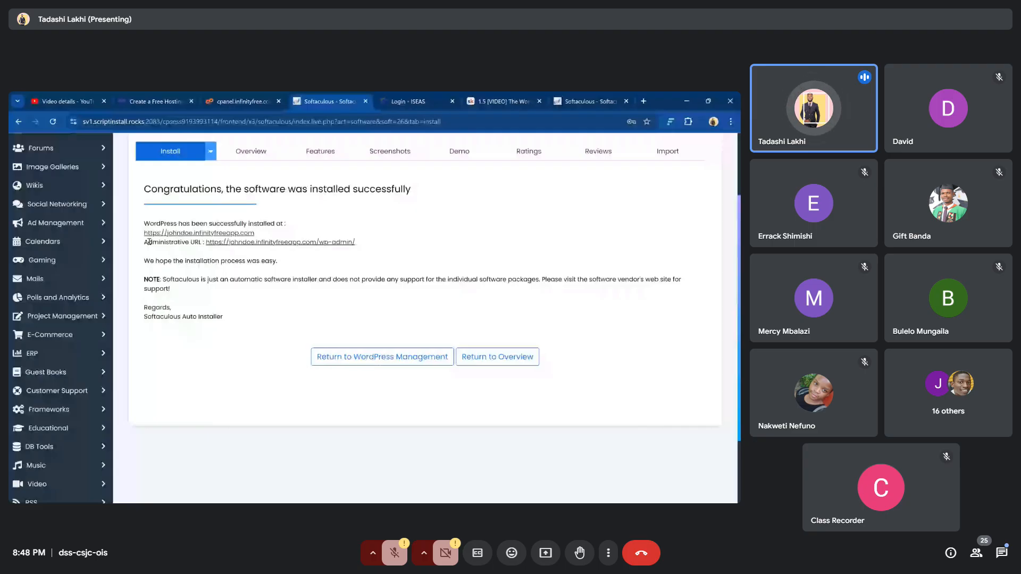
Open the newly installed WordPress site and place the cursor in its address just after the domain
click(150, 237)
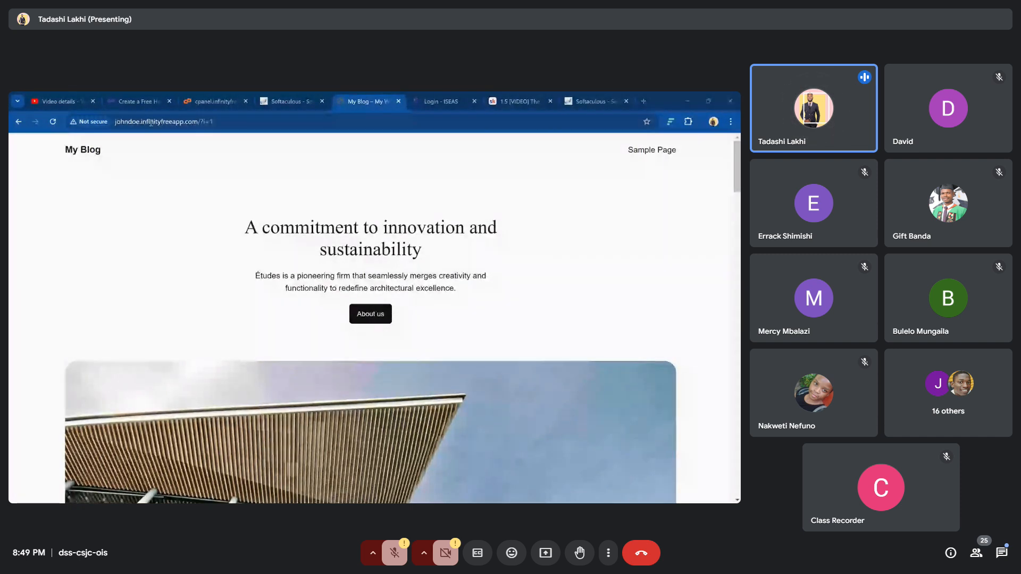
click(220, 121)
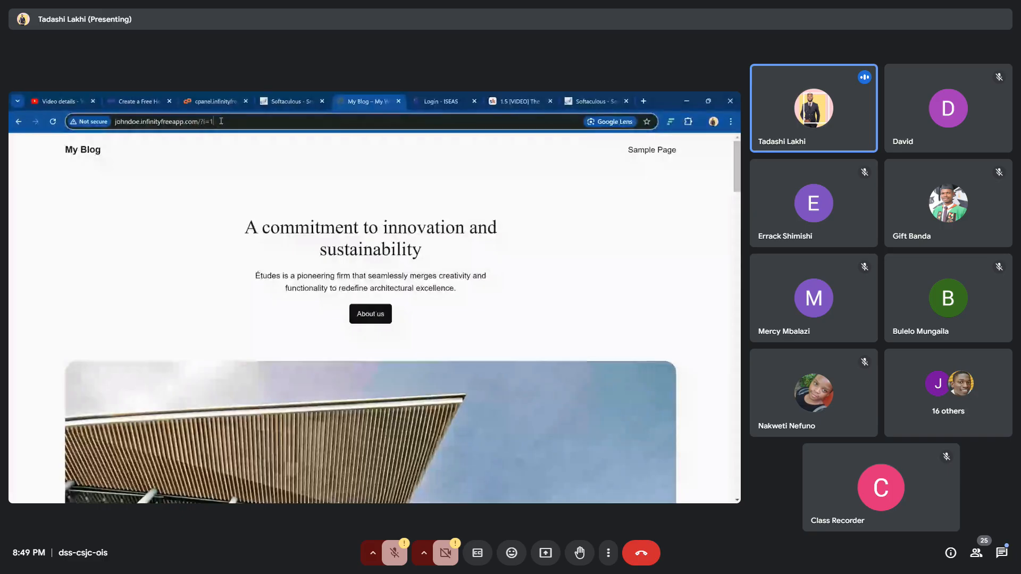
double_click(220, 122)
click(201, 122)
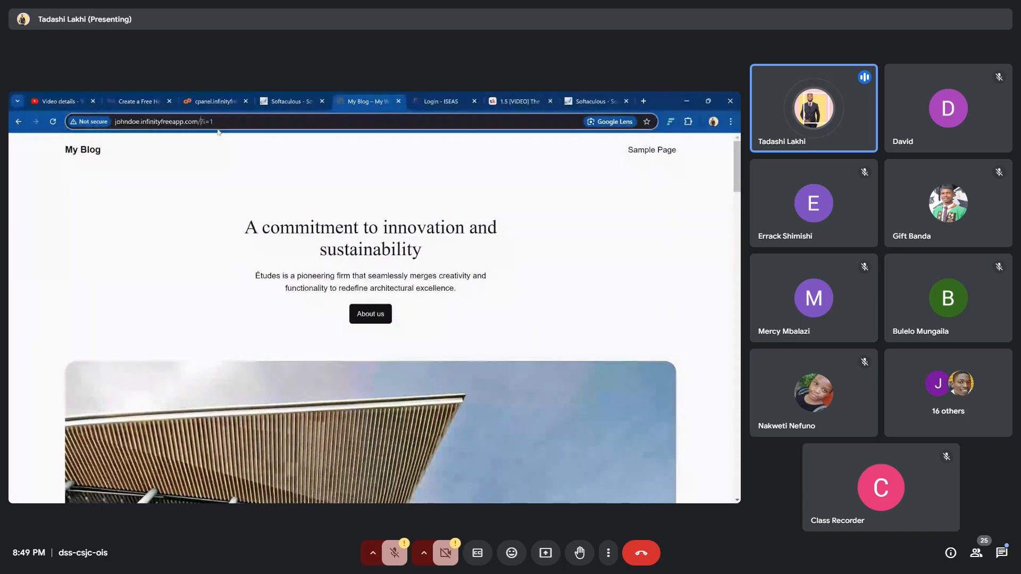
Change the site address to its /wp-admin path, removing the leftover '?i=1', and load it
text(wp)
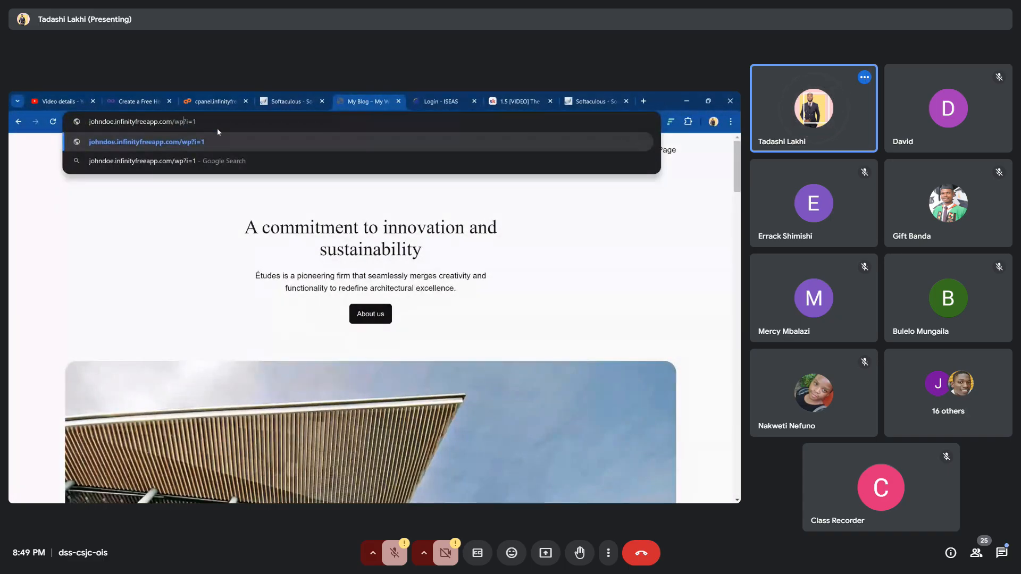
text(-admin)
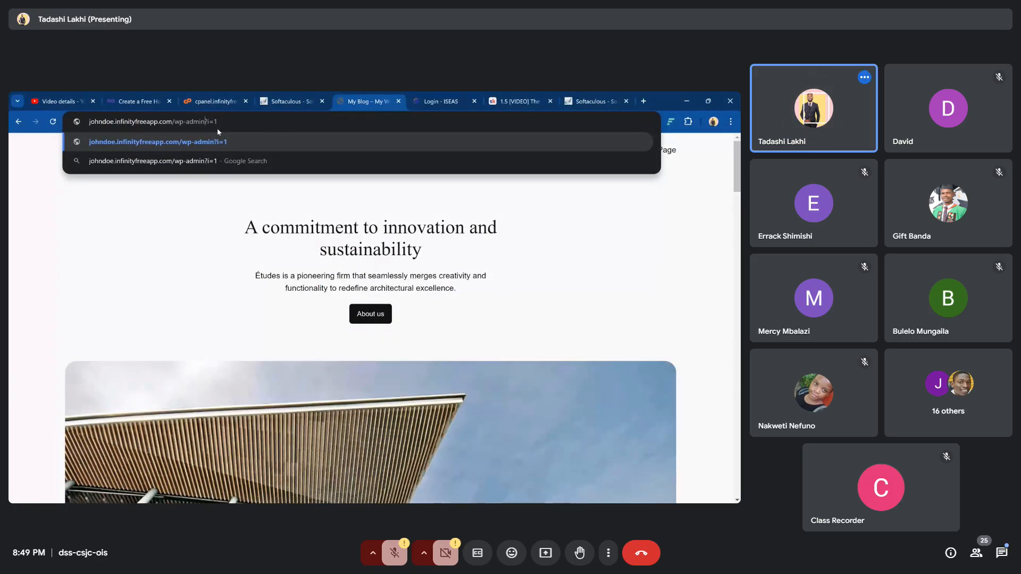
key(Right)
key(BackSpace)
key(BackSpace)
key(BackSpace)
key(BackSpace)
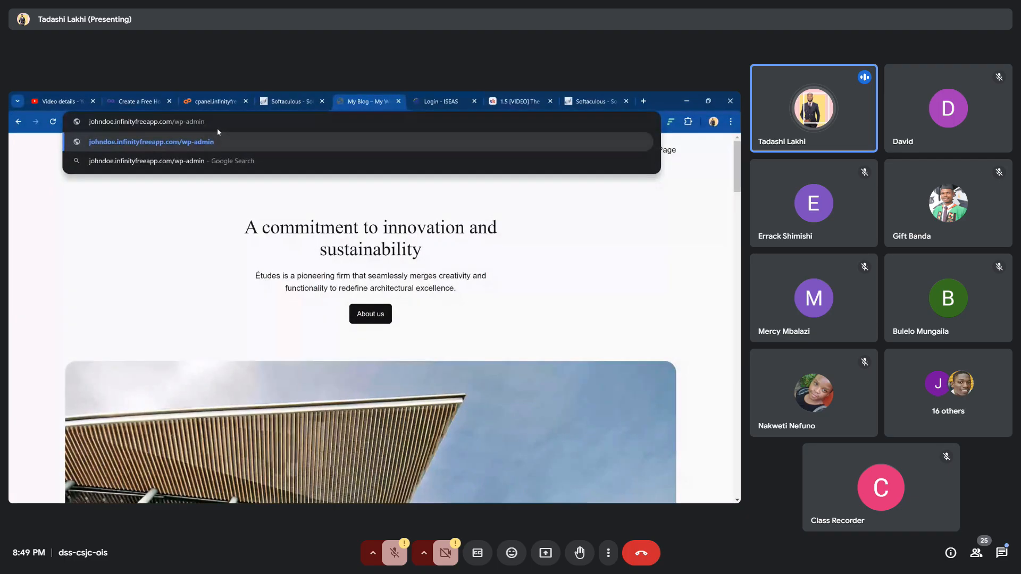
key(Return)
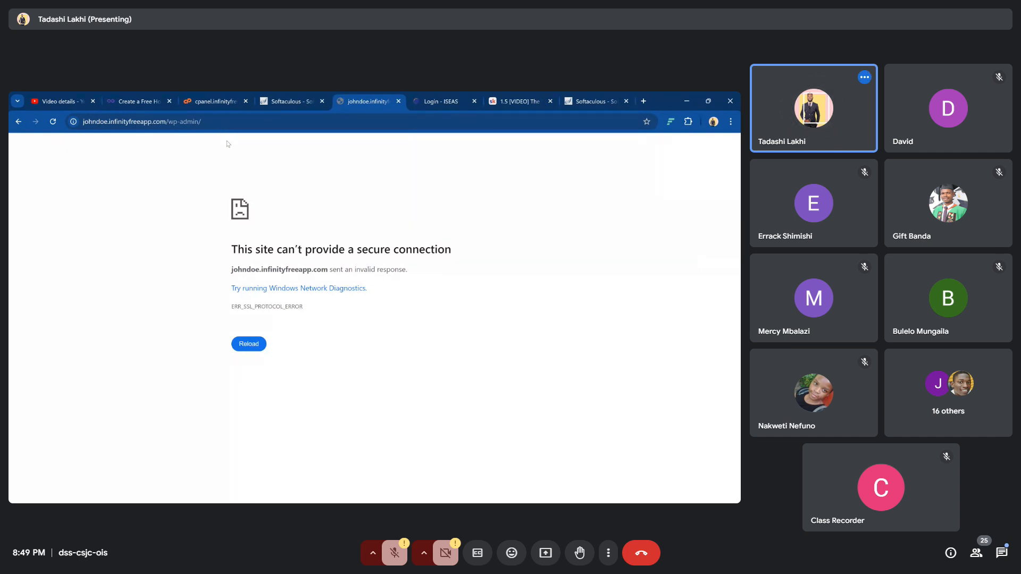
click(92, 124)
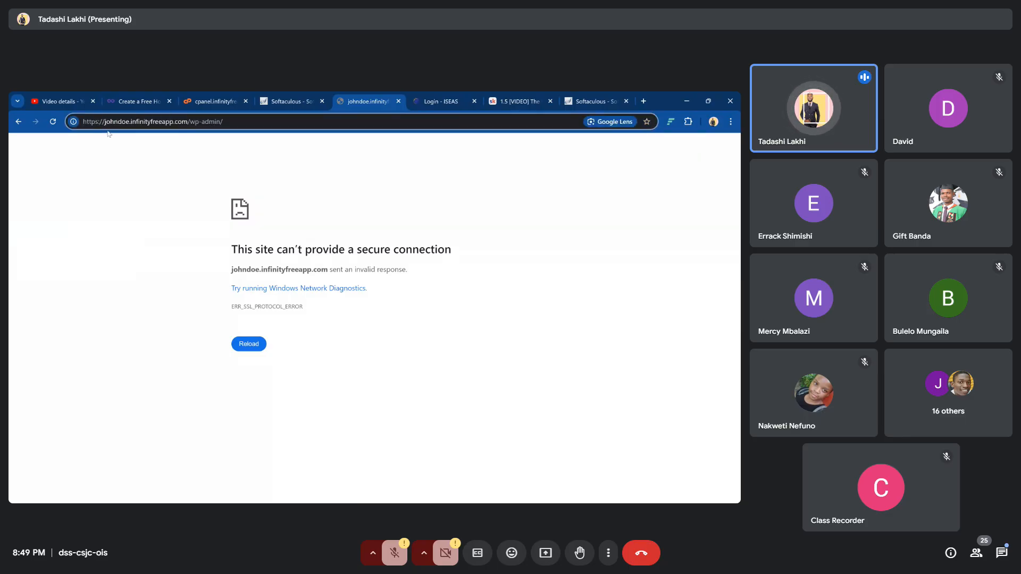
key(BackSpace)
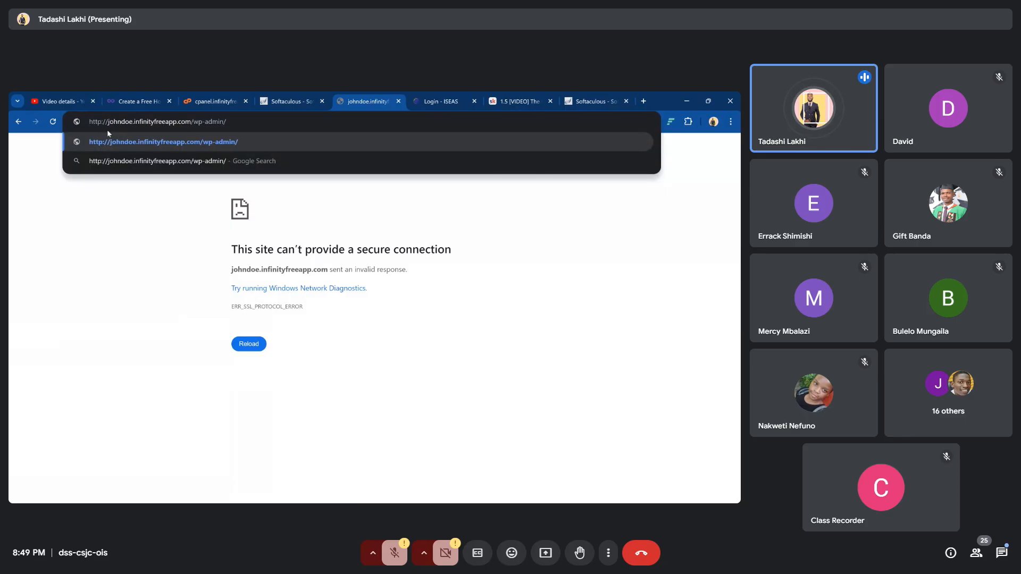
key(Return)
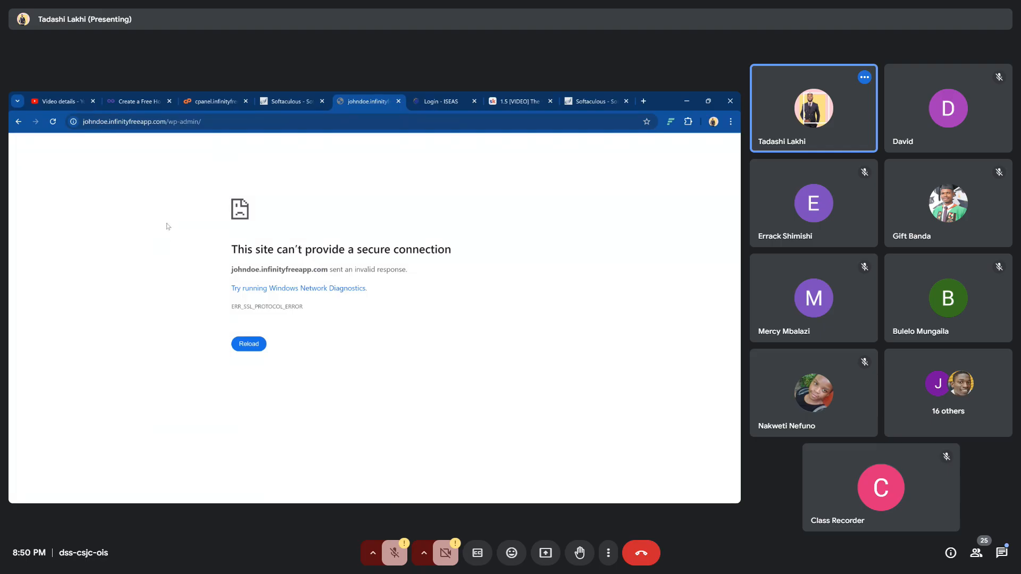
click(244, 348)
Check the full https admin address, then return to the top of the Softaculous confirmation page
click(229, 123)
click(229, 122)
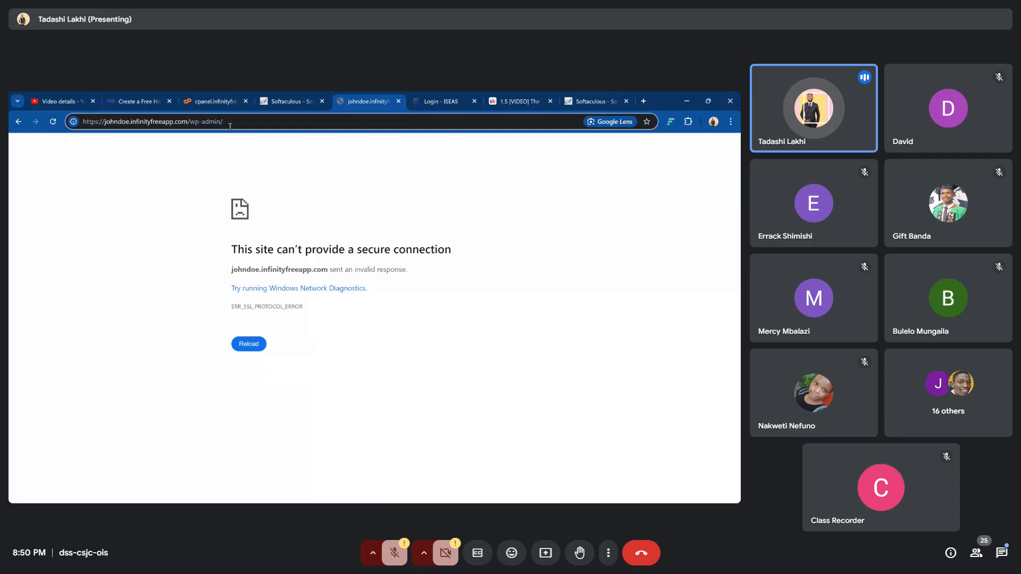
click(274, 98)
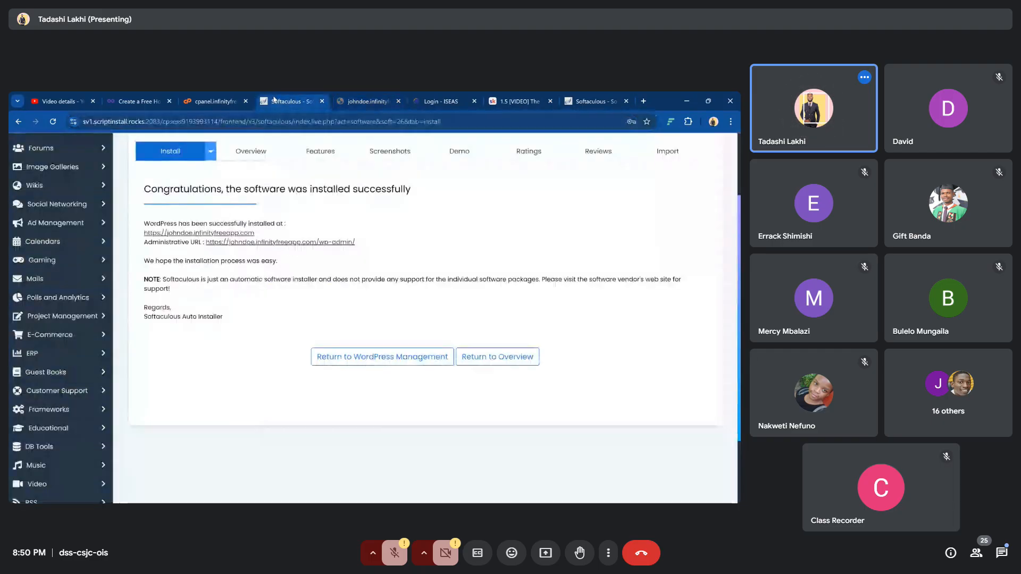
scroll(201, 209, up, 2)
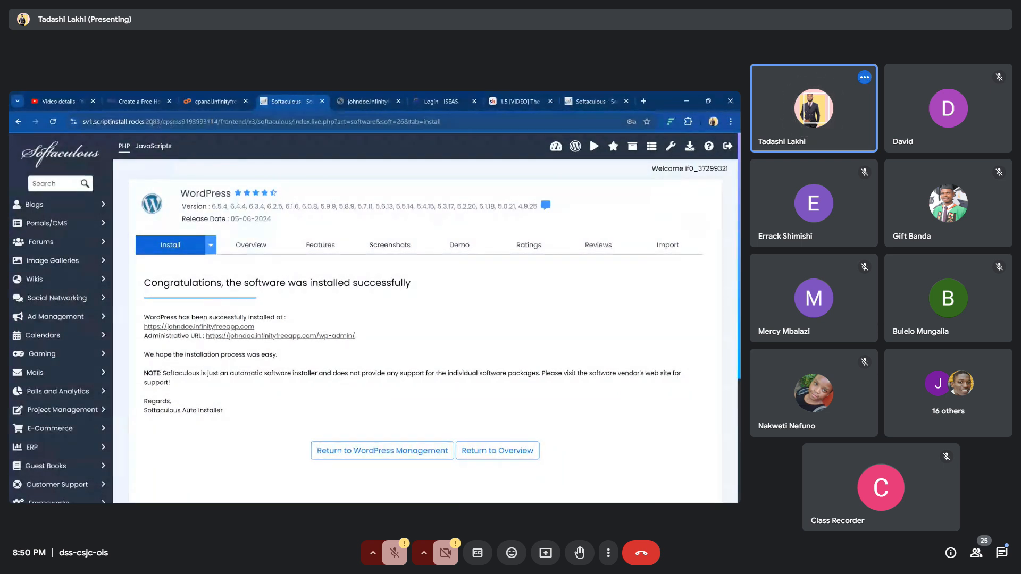
In the InfinityFree account, open Free SSL Certificates and begin a new SSL certificate request
click(129, 103)
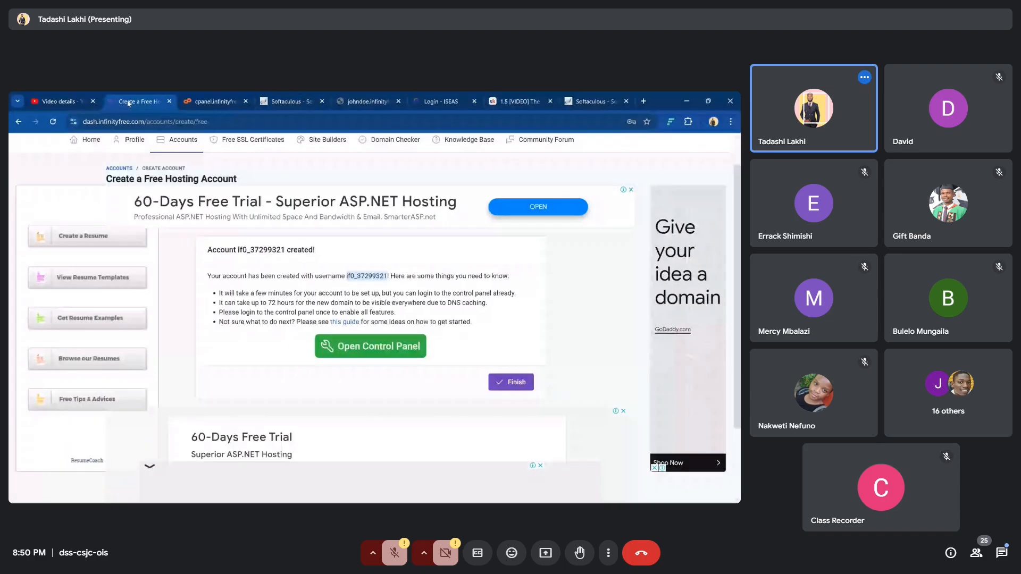
scroll(354, 264, up, 1)
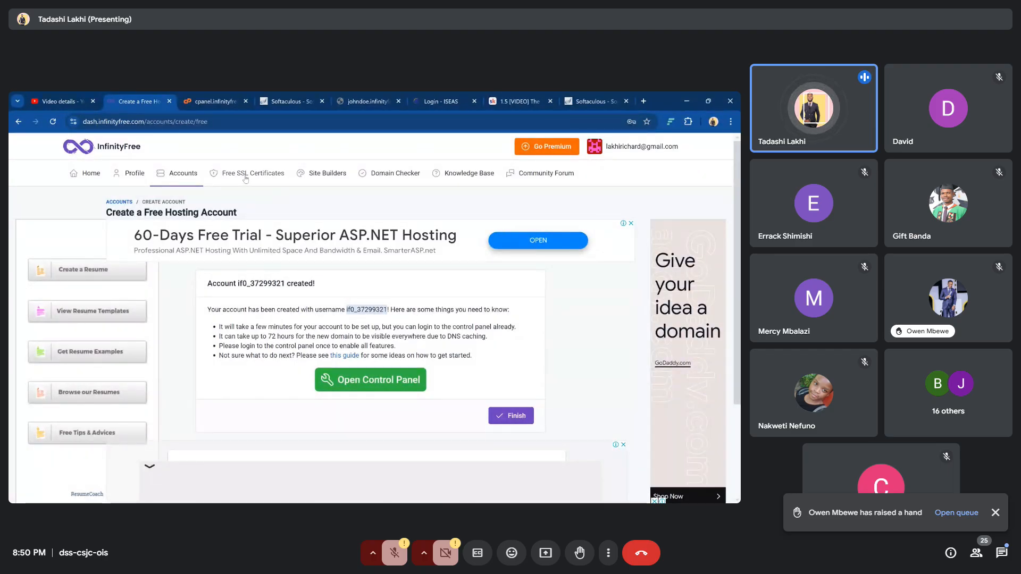
click(246, 176)
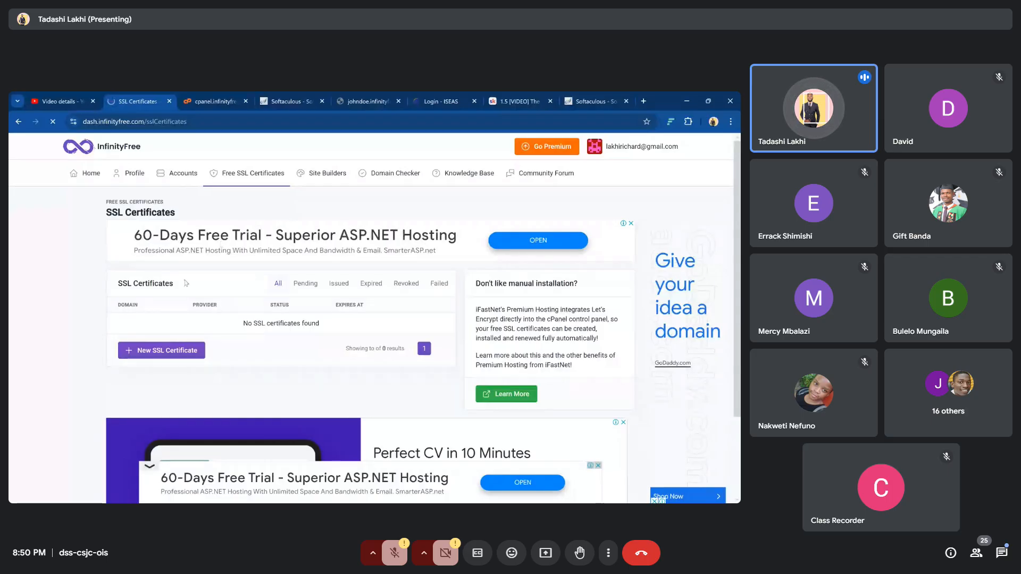
click(163, 355)
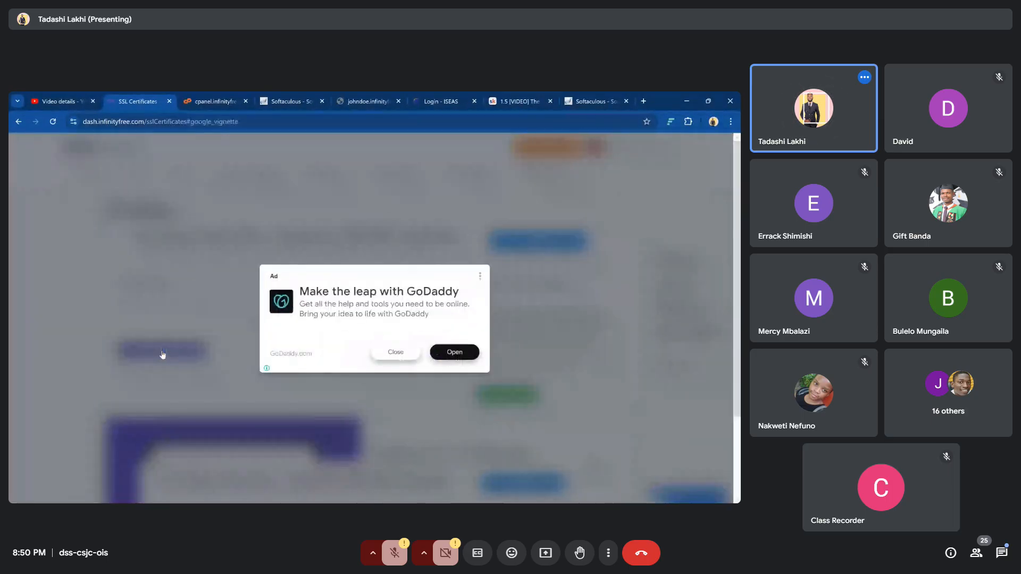
Dismiss the GoDaddy ad and order a free SSL certificate for johndoe.infinityfreeapp.com
click(399, 354)
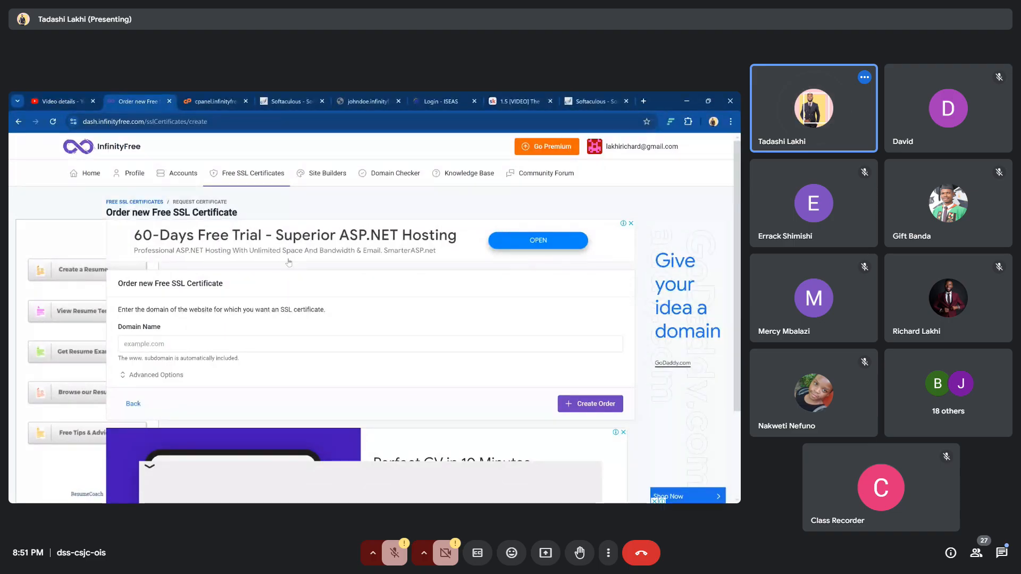
scroll(298, 237, down, 1)
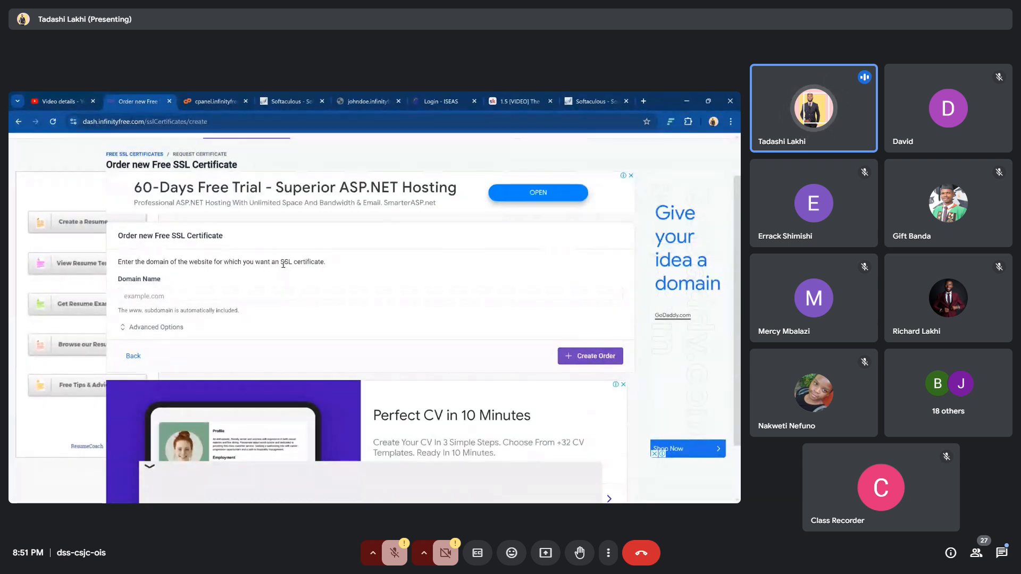
click(174, 297)
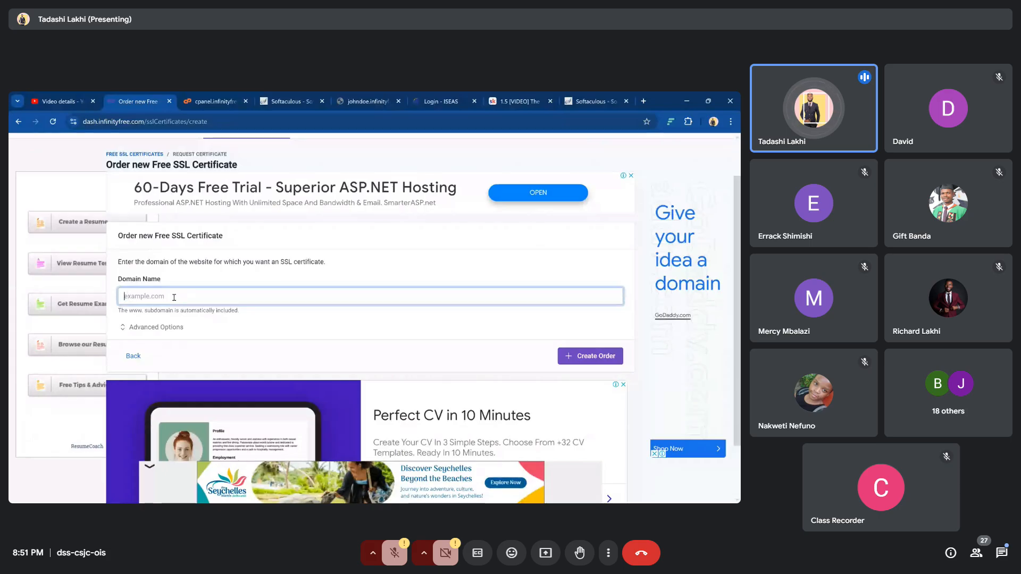
click(361, 102)
drag(106, 122, 187, 122)
key(ctrl+c)
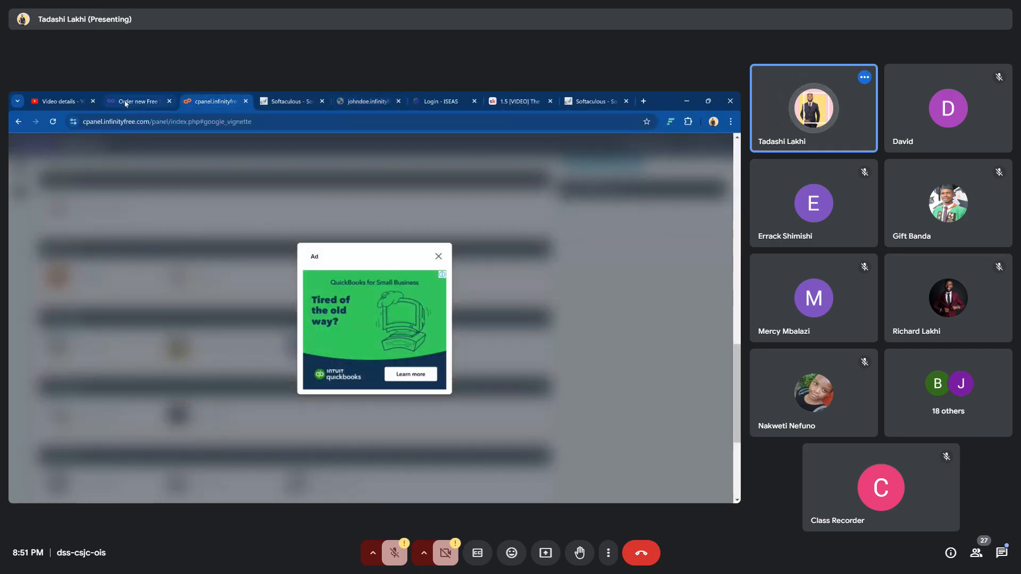
click(126, 103)
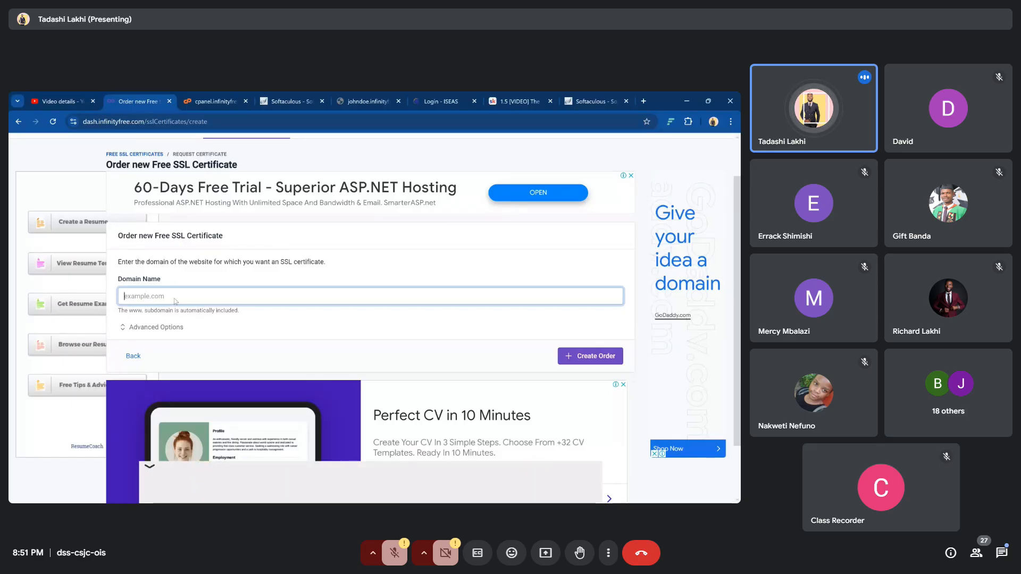
key(ctrl+v)
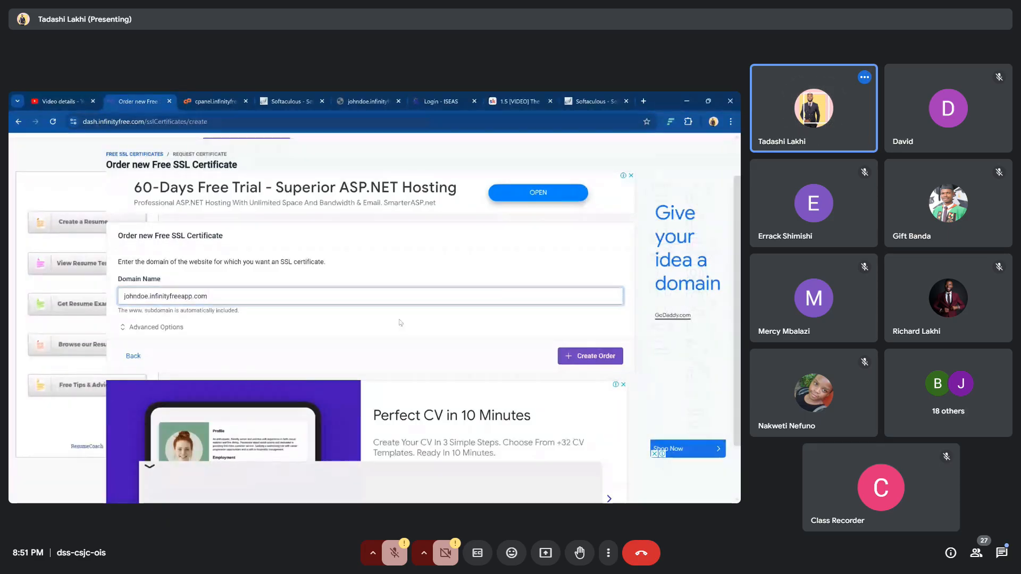
click(595, 358)
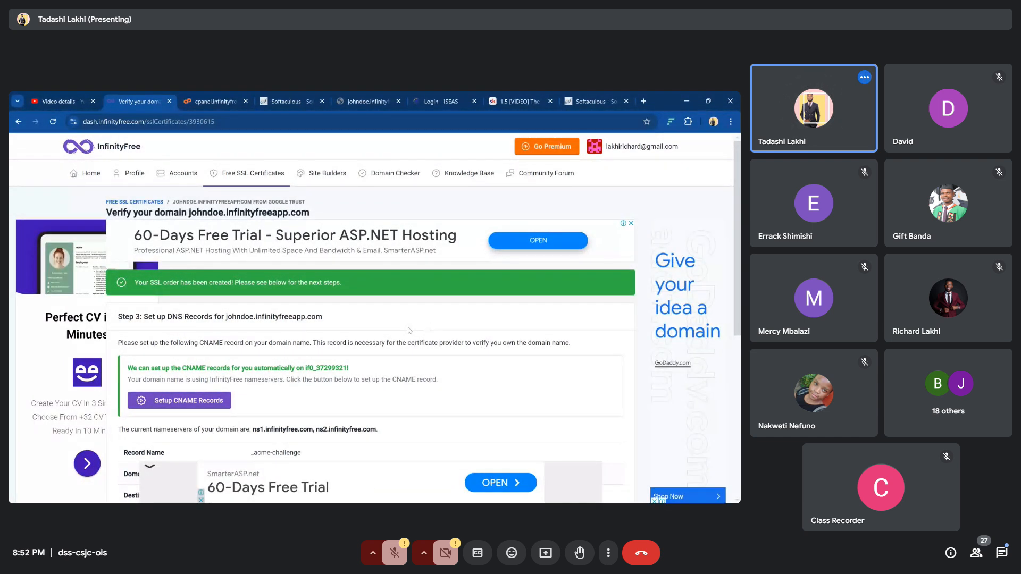
Have InfinityFree set up the _acme-challenge CNAME verification record automatically
scroll(404, 325, down, 2)
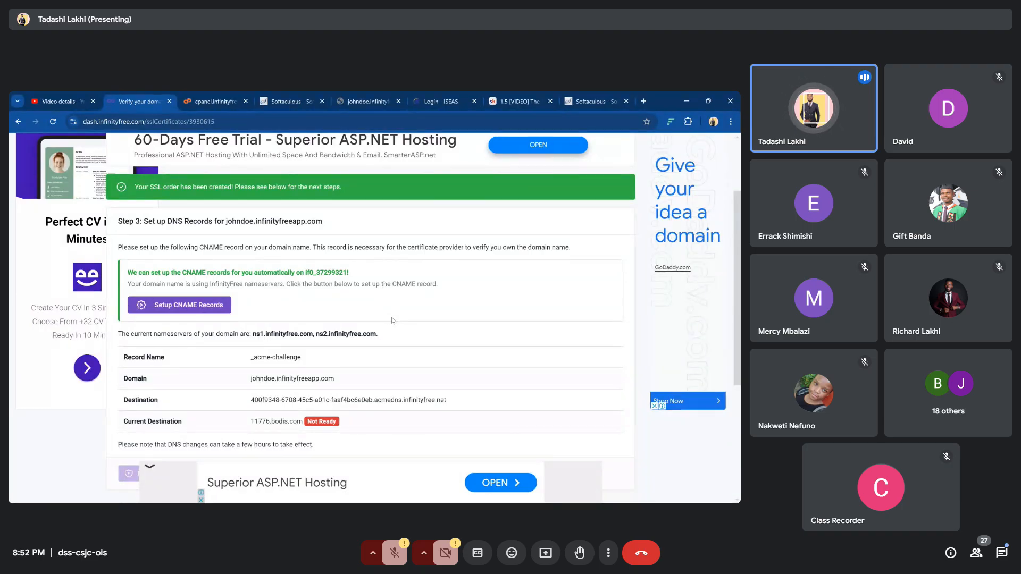
scroll(393, 320, down, 1)
scroll(345, 316, up, 1)
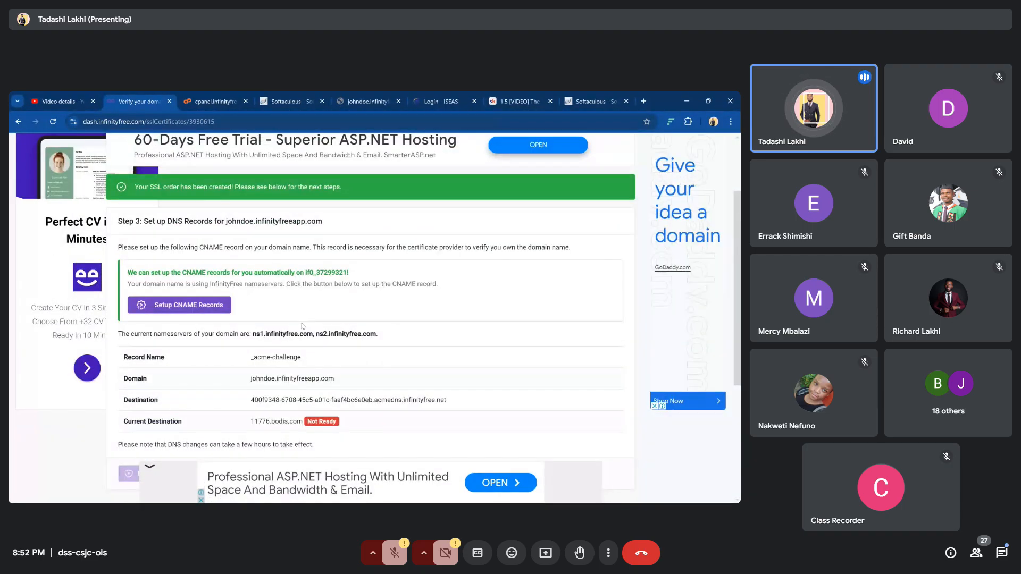
click(192, 312)
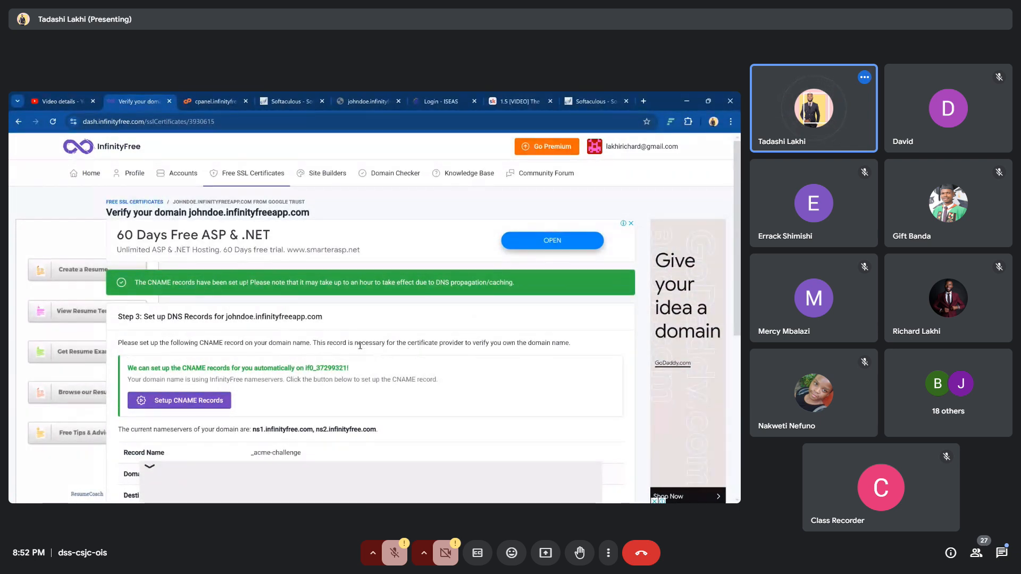
Review the verification details, then go to the Hosting Accounts page
scroll(362, 343, down, 4)
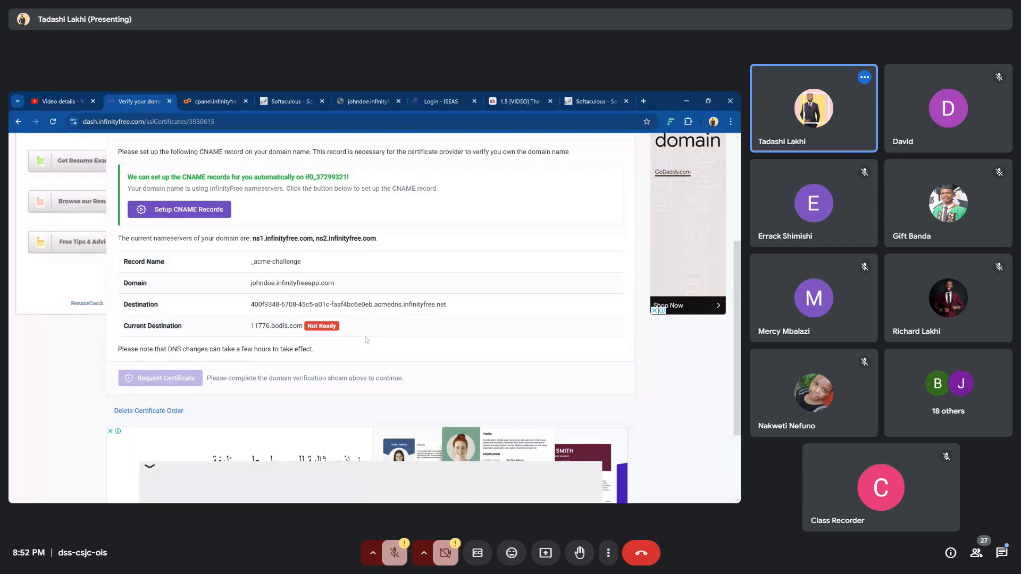
scroll(366, 339, down, 2)
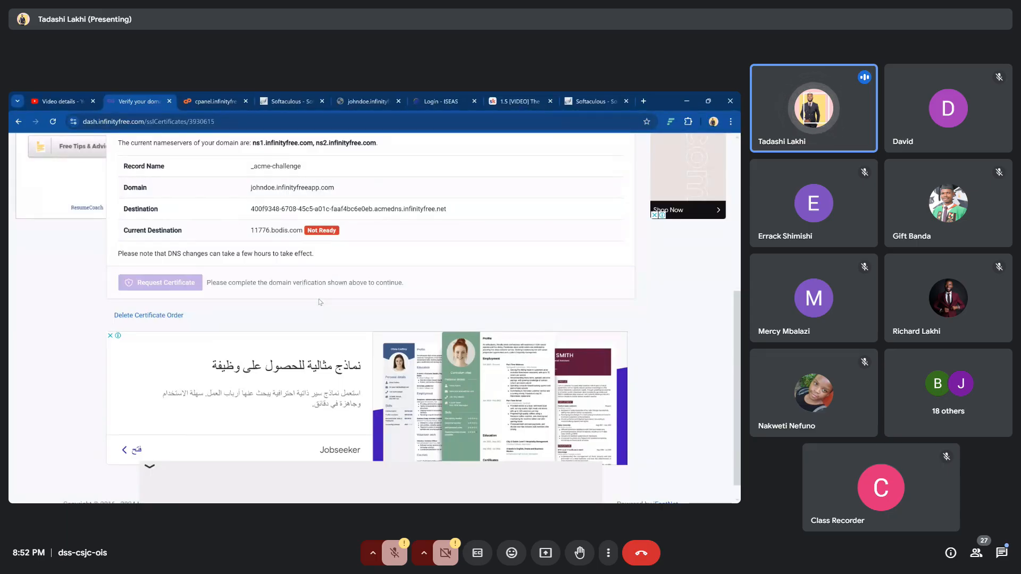
scroll(321, 302, up, 5)
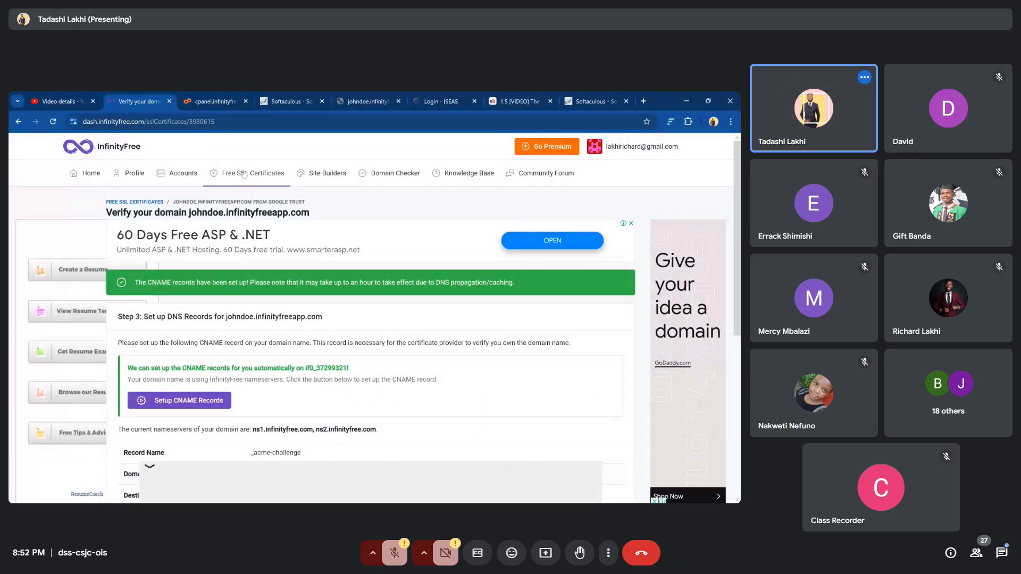
click(88, 174)
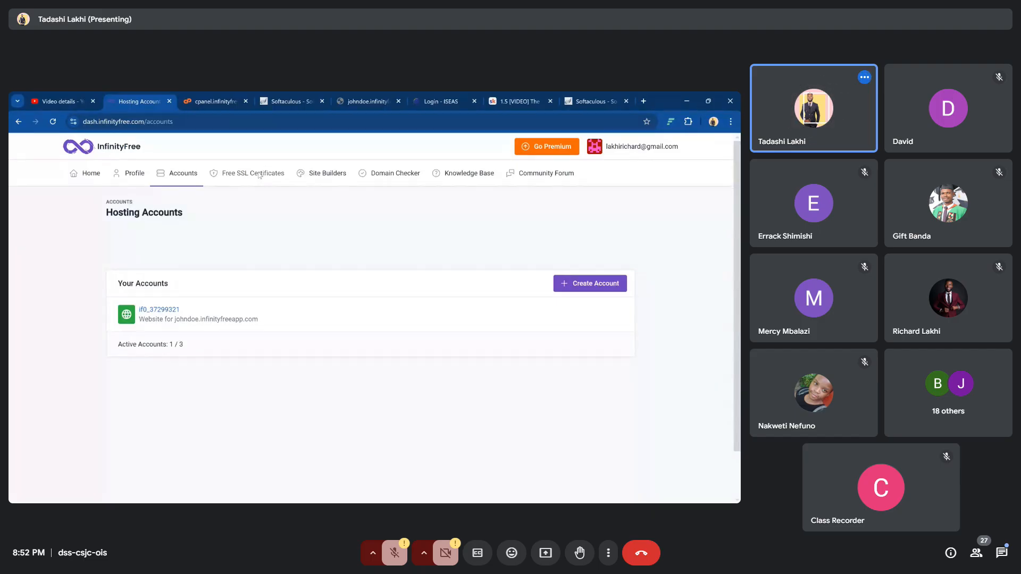
Check that the johndoe.infinityfreeapp.com certificate is Pending, then select the wp-admin tab's address
click(260, 174)
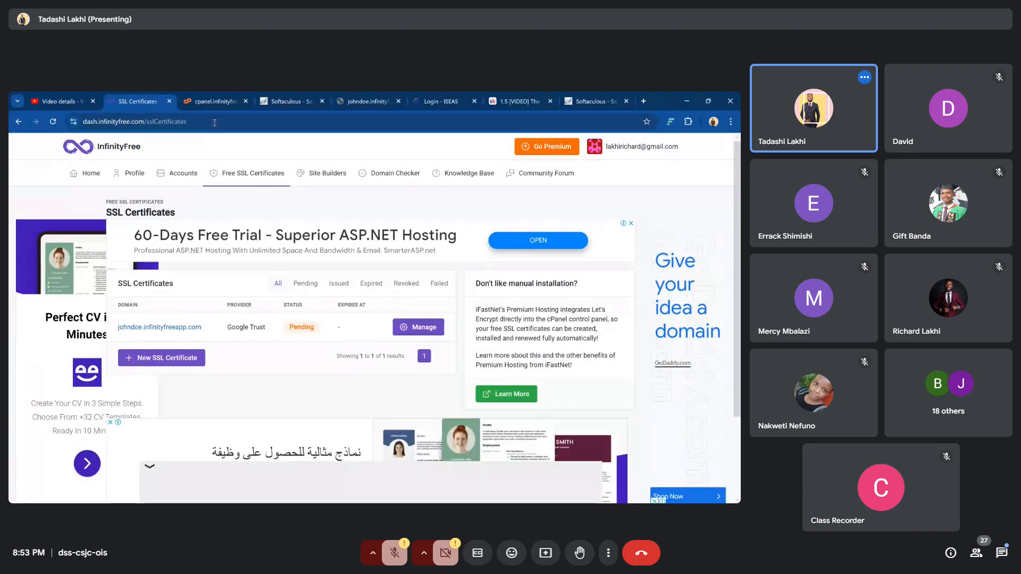
click(362, 102)
click(255, 125)
key(ctrl+a)
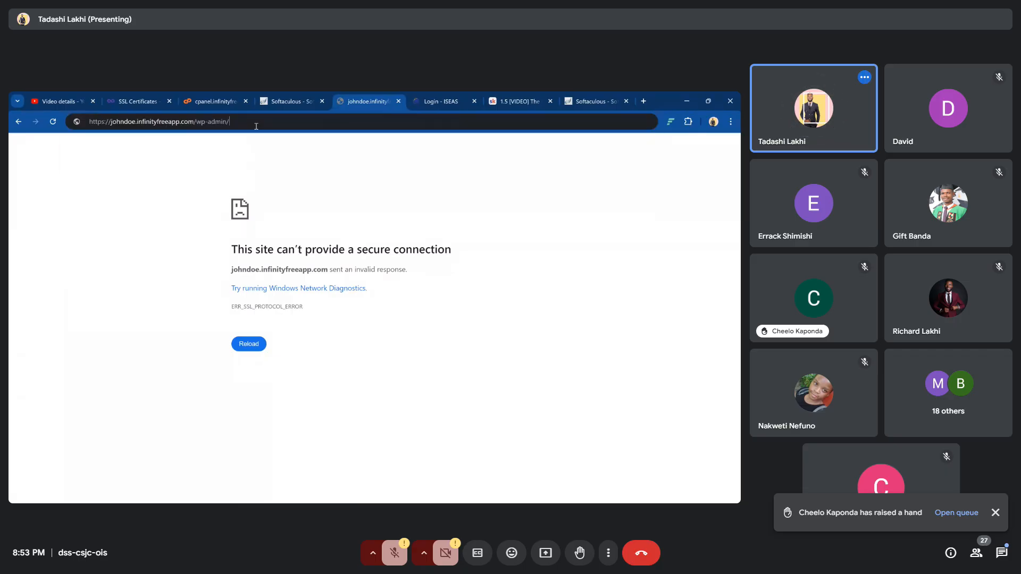
key(Return)
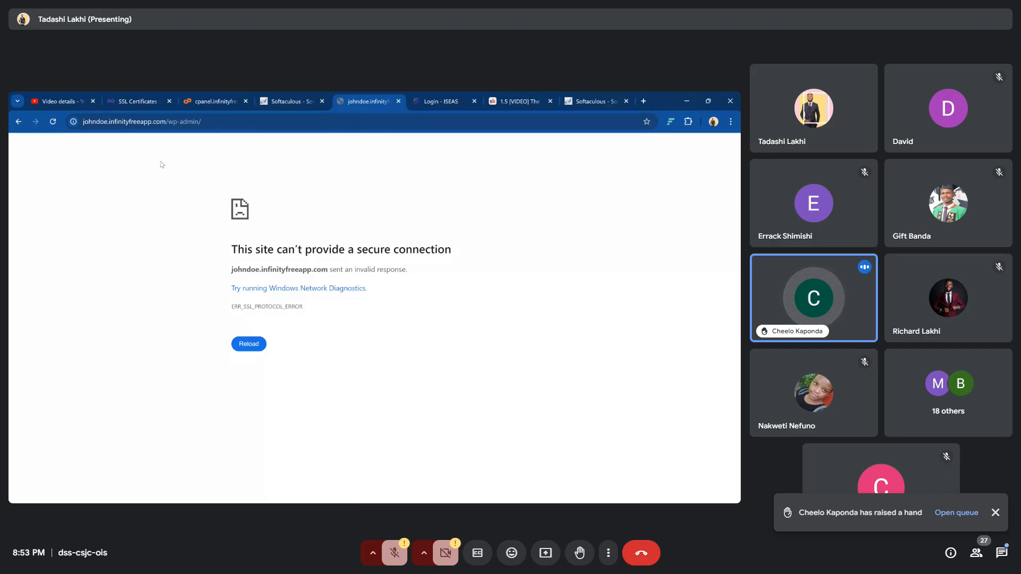
click(95, 122)
click(98, 121)
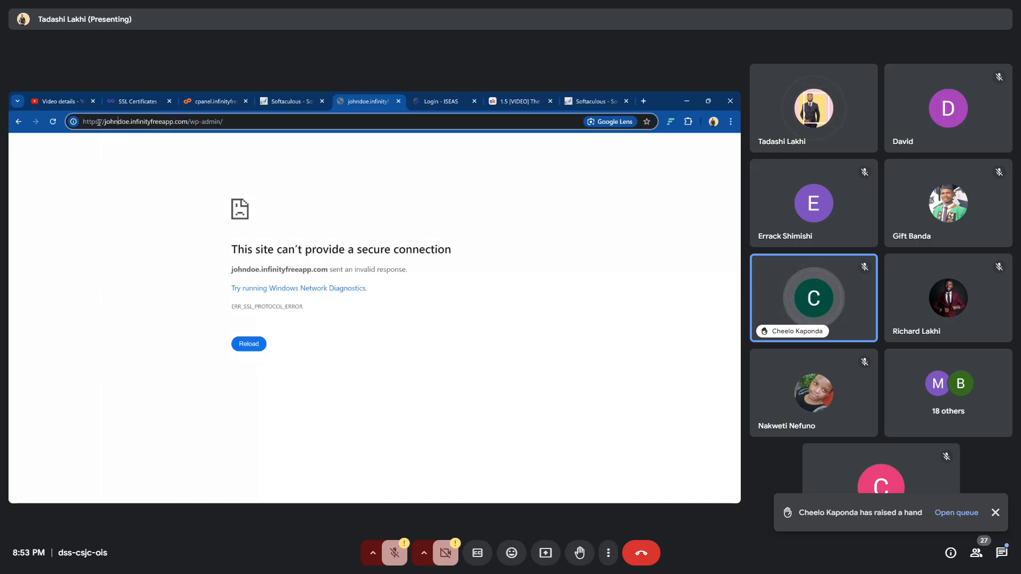
click(251, 123)
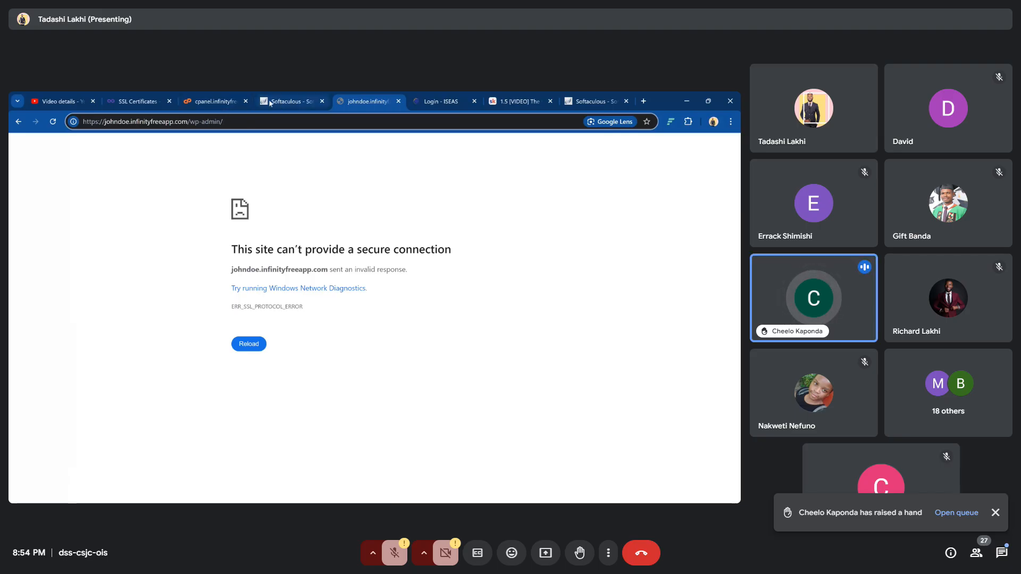
click(133, 101)
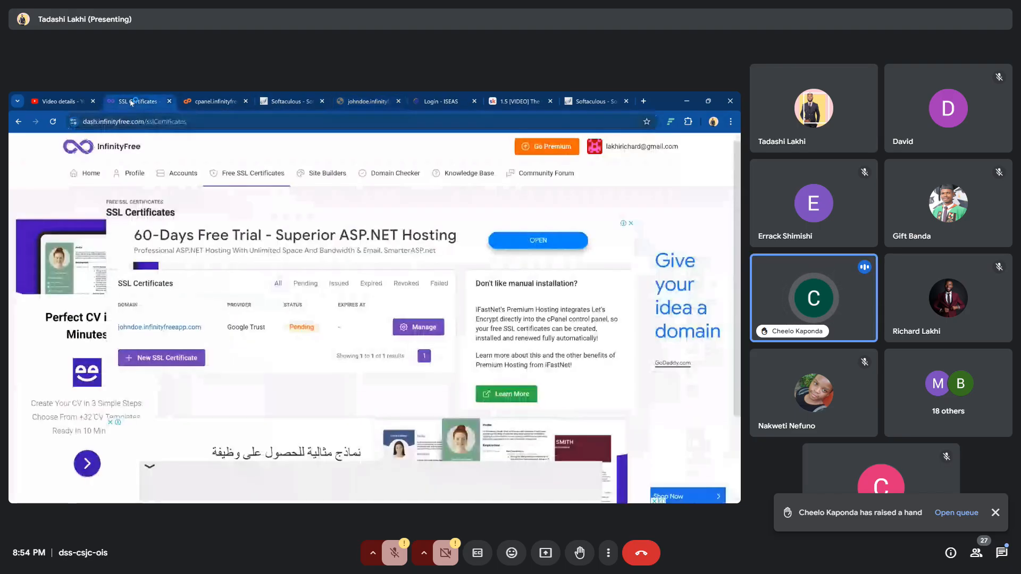